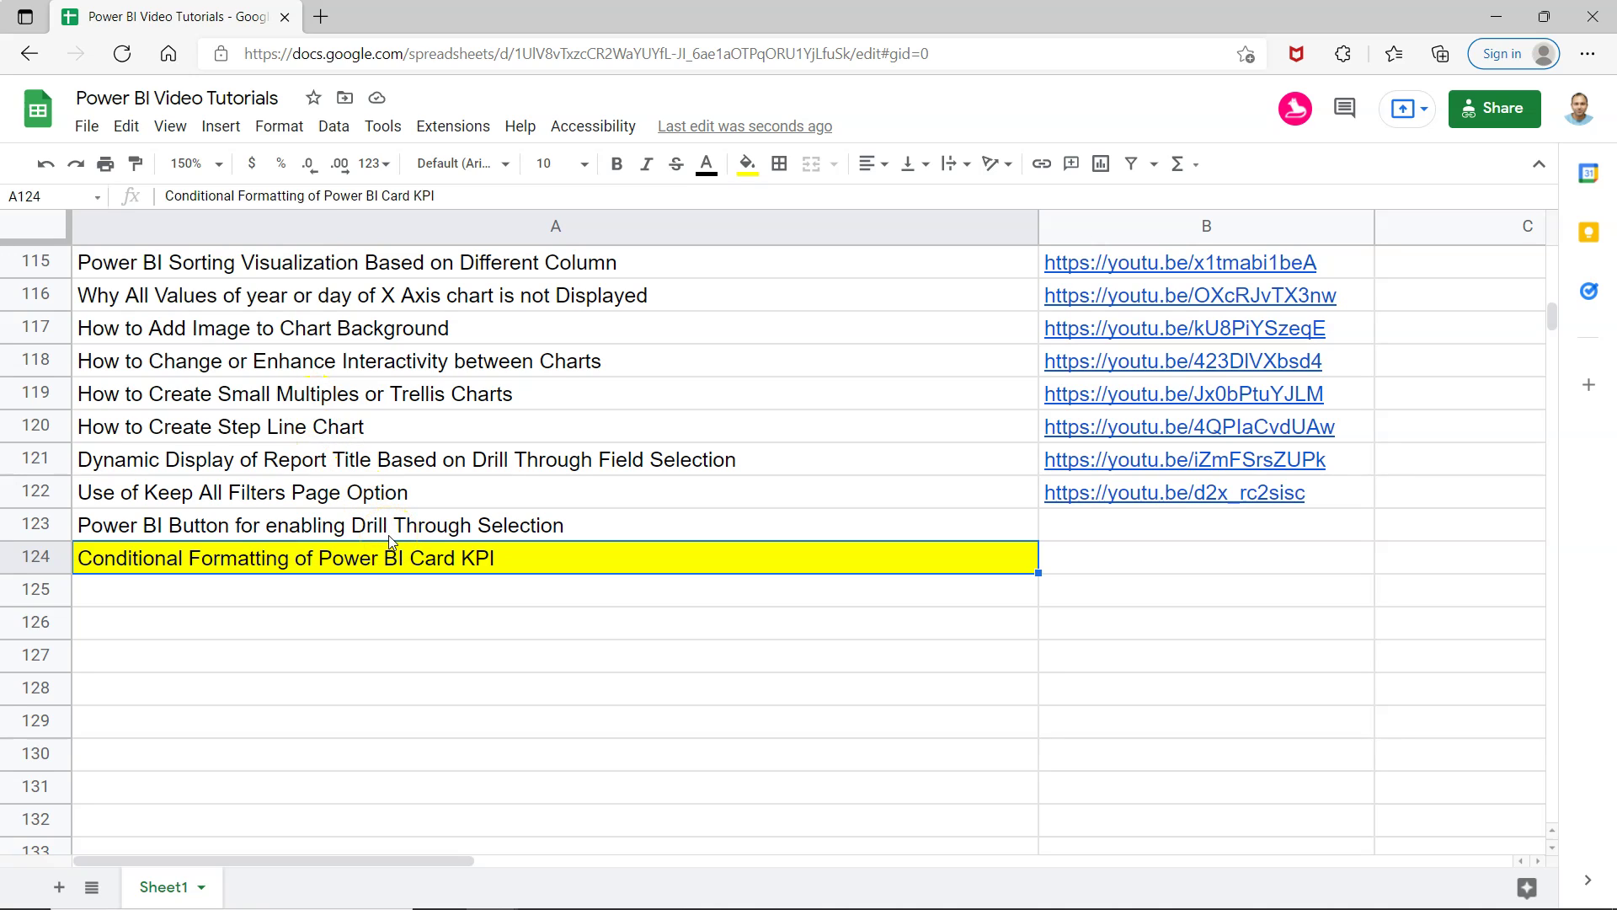
Switch from the Google Sheets tutorial list to the Power BI report showing the $2.3M Sales card.
left_click(309, 572)
left_click(240, 568)
key("alt+Tab")
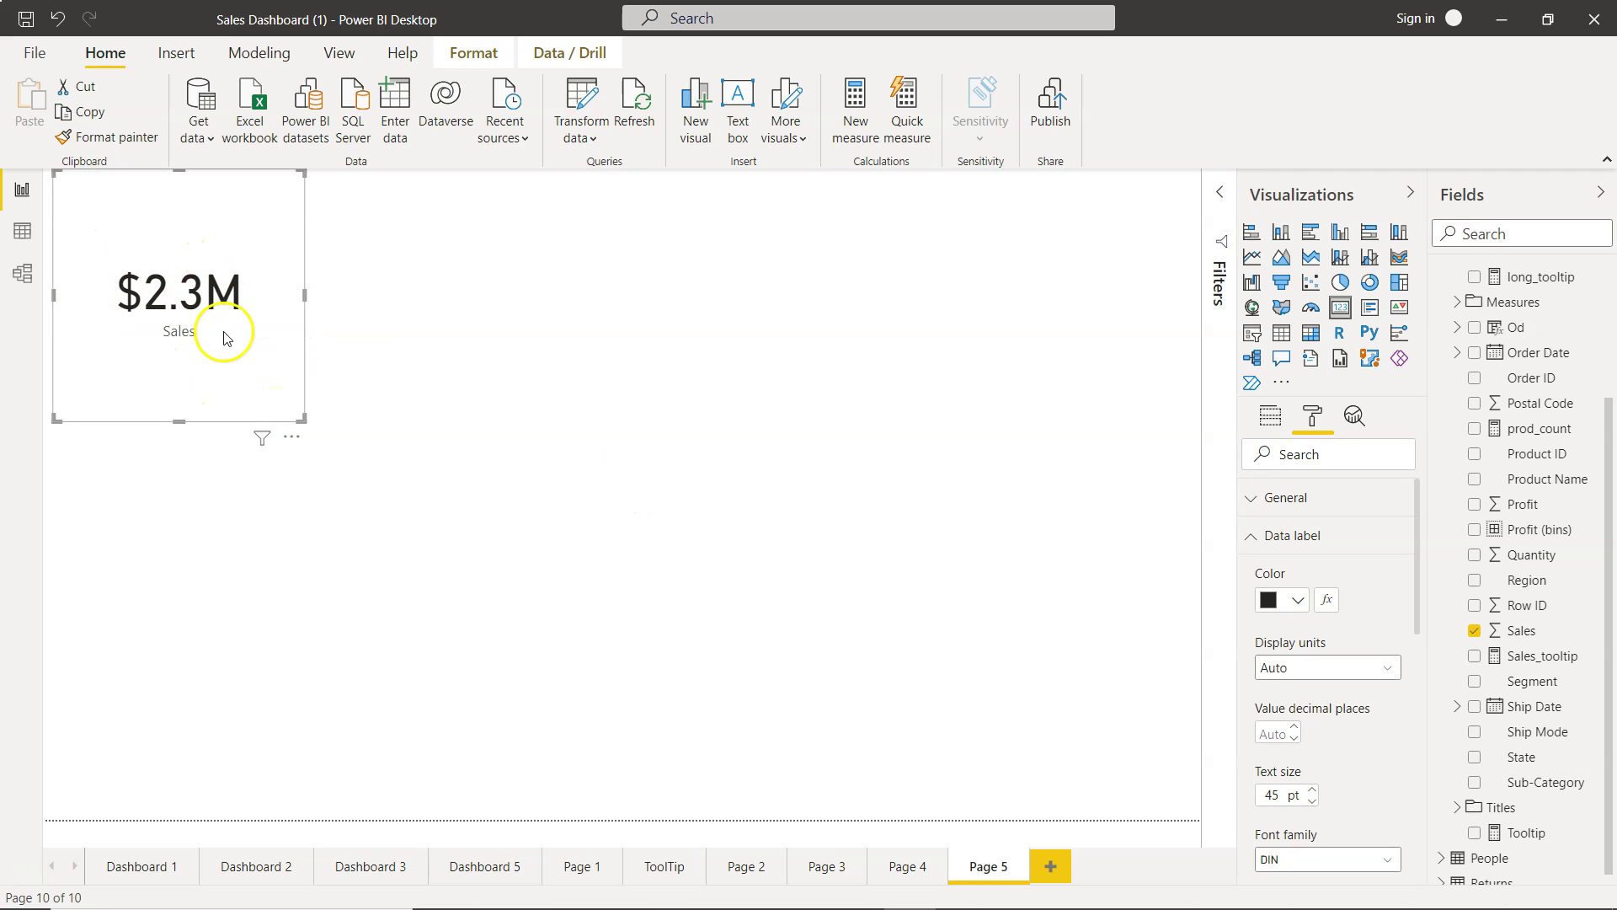
Switch back to the Google Sheets list of Power BI tutorial titles.
mouse_move(193, 308)
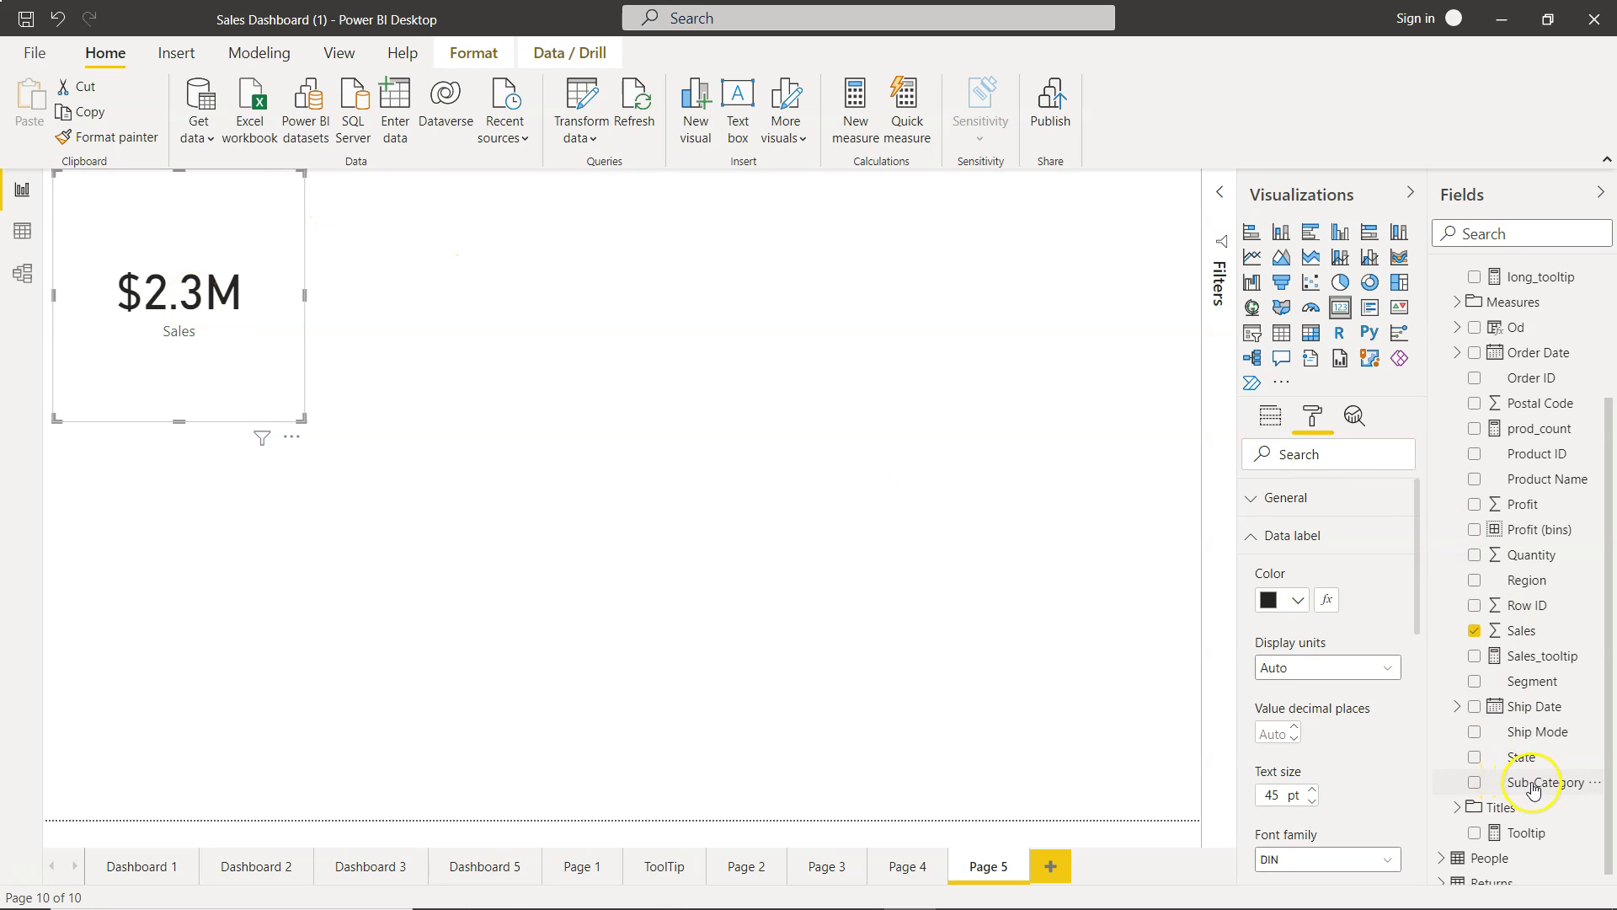
key("alt+Tab")
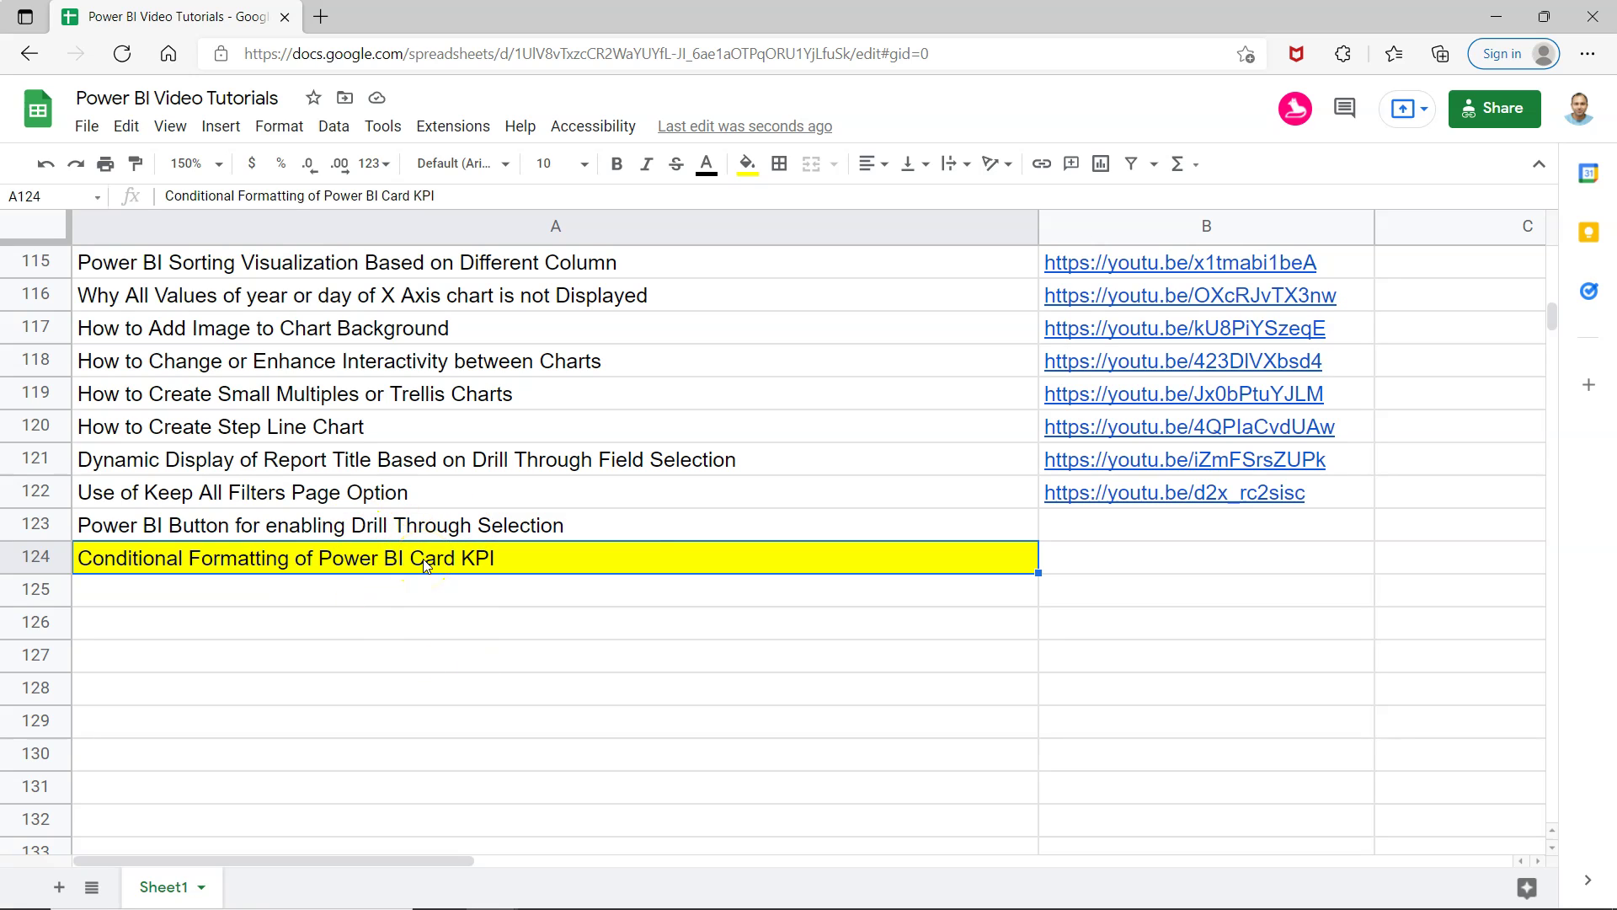
Scroll up the tutorial list, then return to the Page 5 report with the Sales card.
scroll(632, 534, "up", 1)
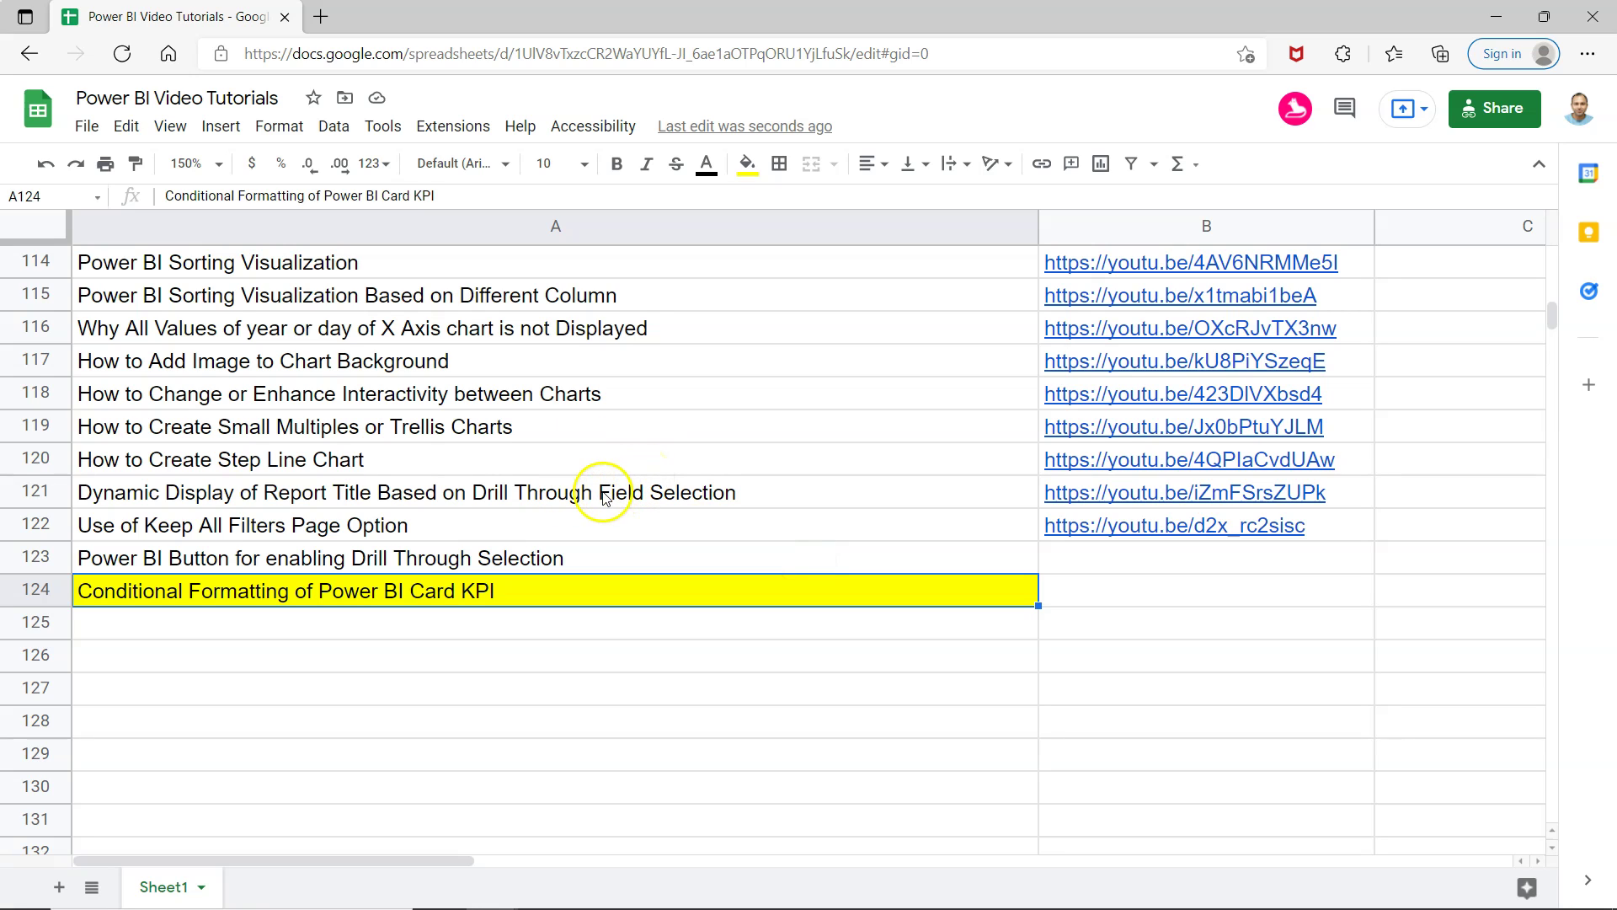
key("alt+Tab")
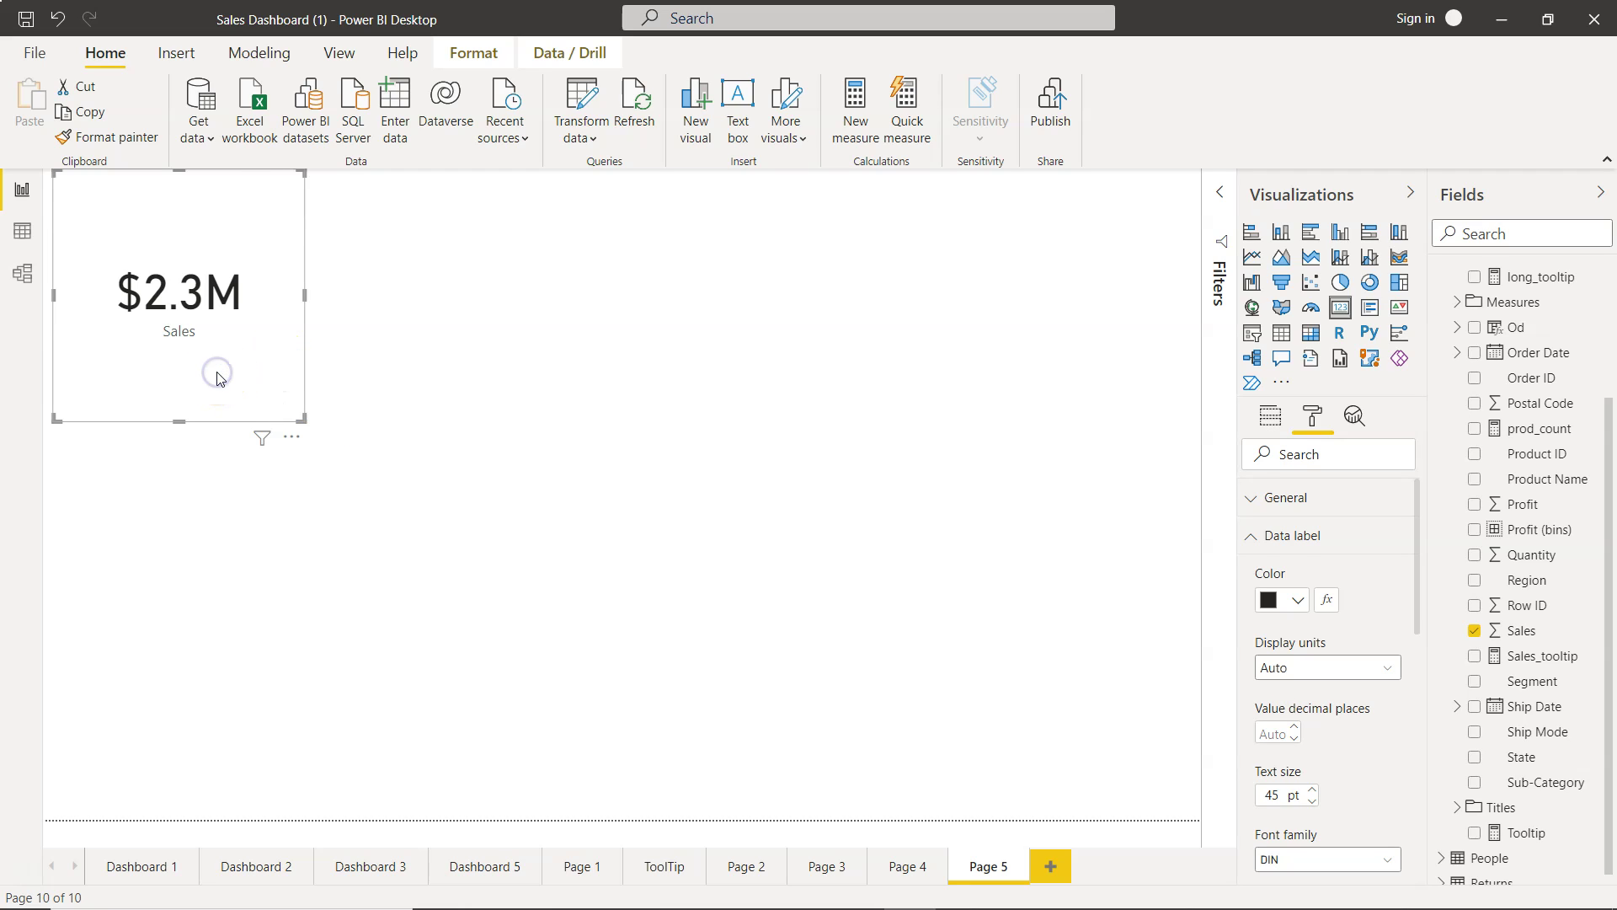
Delete the old card and build a new Card visual from the Sales field, showing $2.3M.
key("Delete")
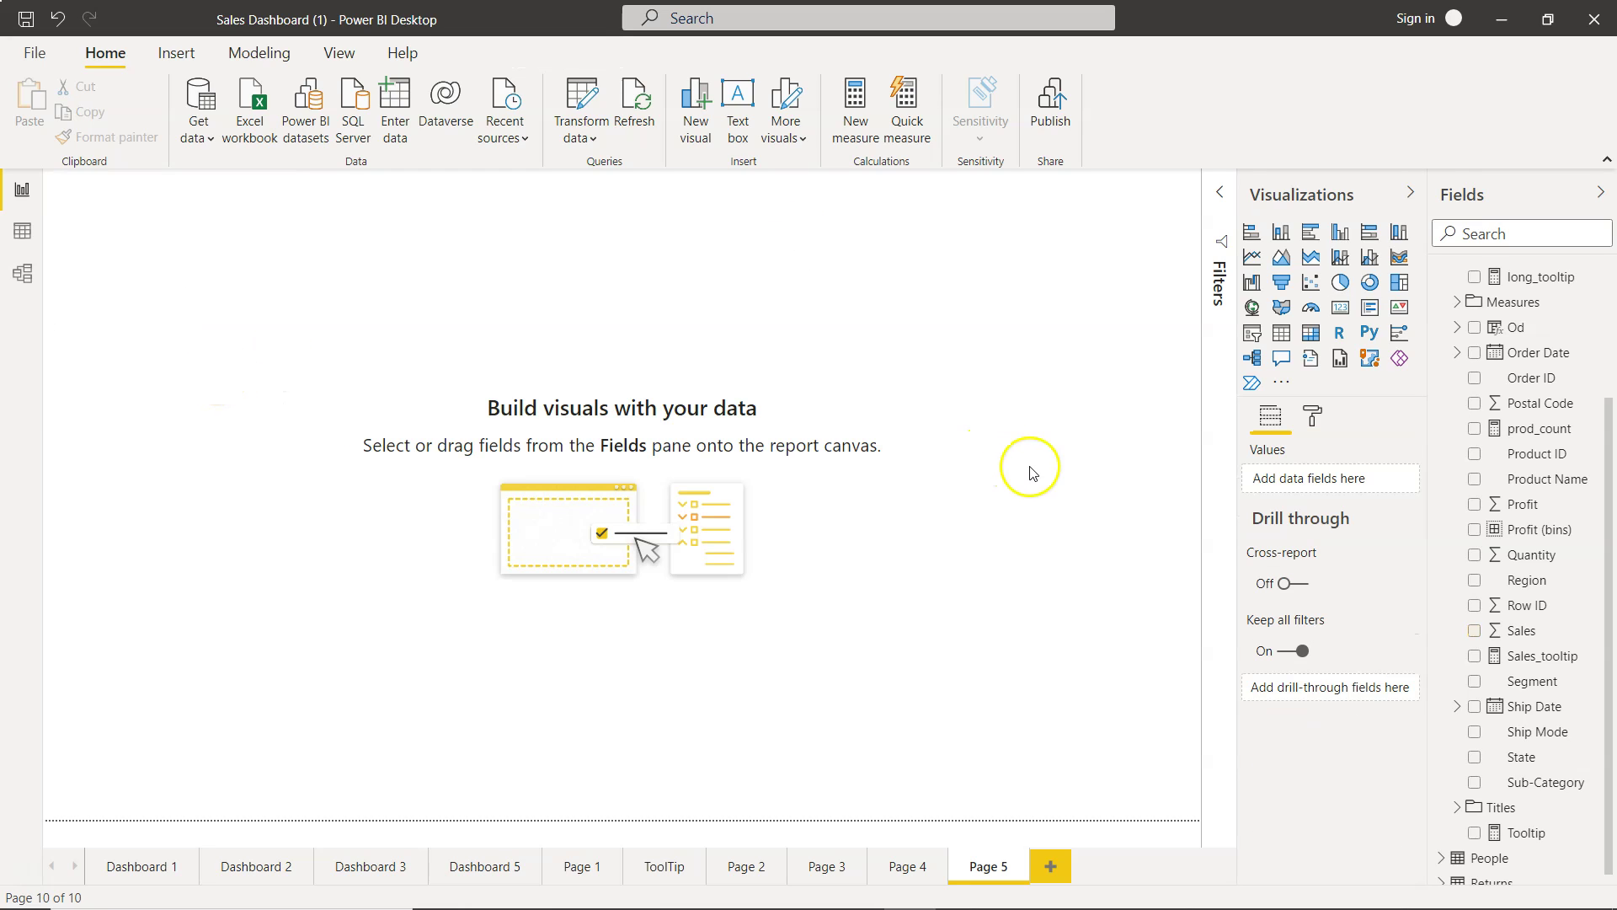
left_click(1345, 310)
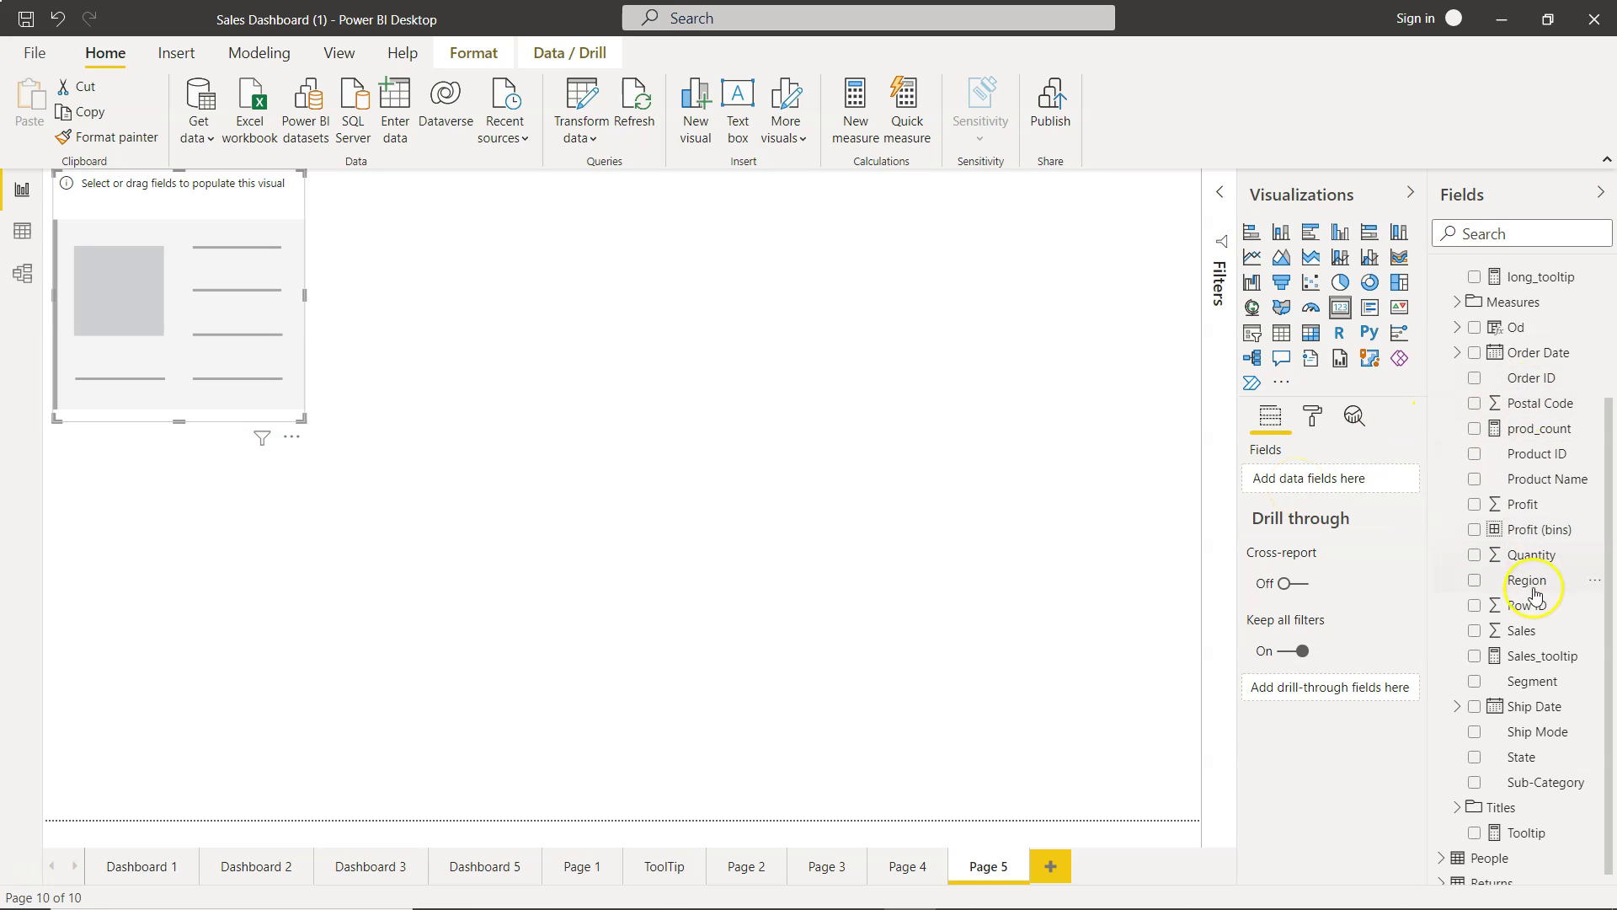
left_click(1531, 631)
left_click_drag(1532, 631, 1339, 475)
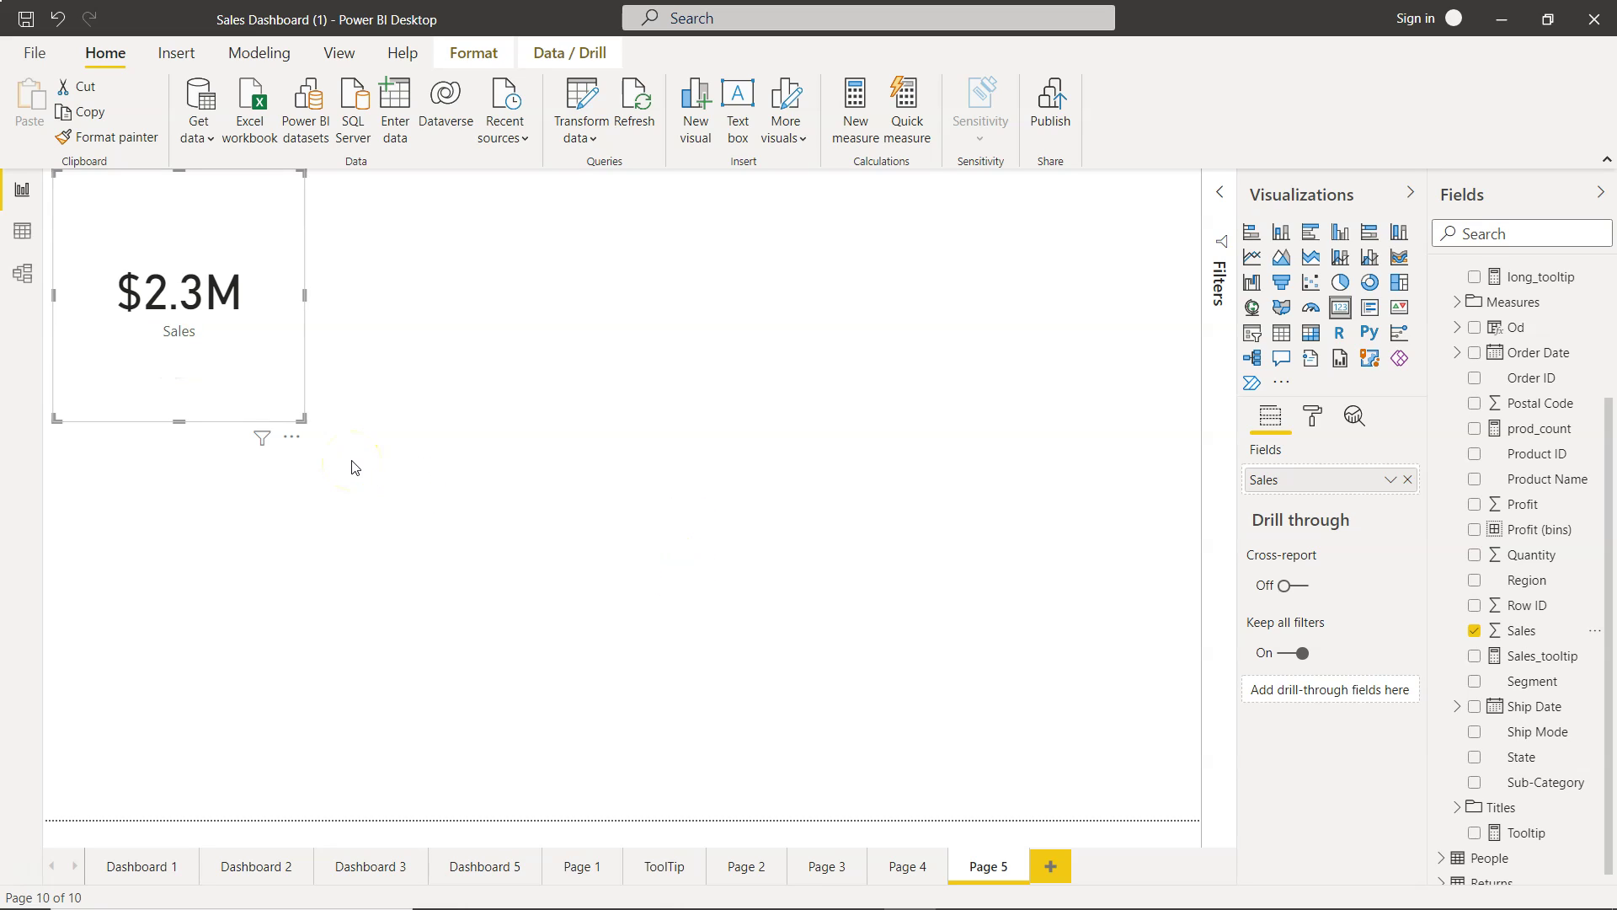
left_click(263, 412)
Add a Sub-Category slicer beside the Sales card and enlarge it to show every value.
left_click(644, 392)
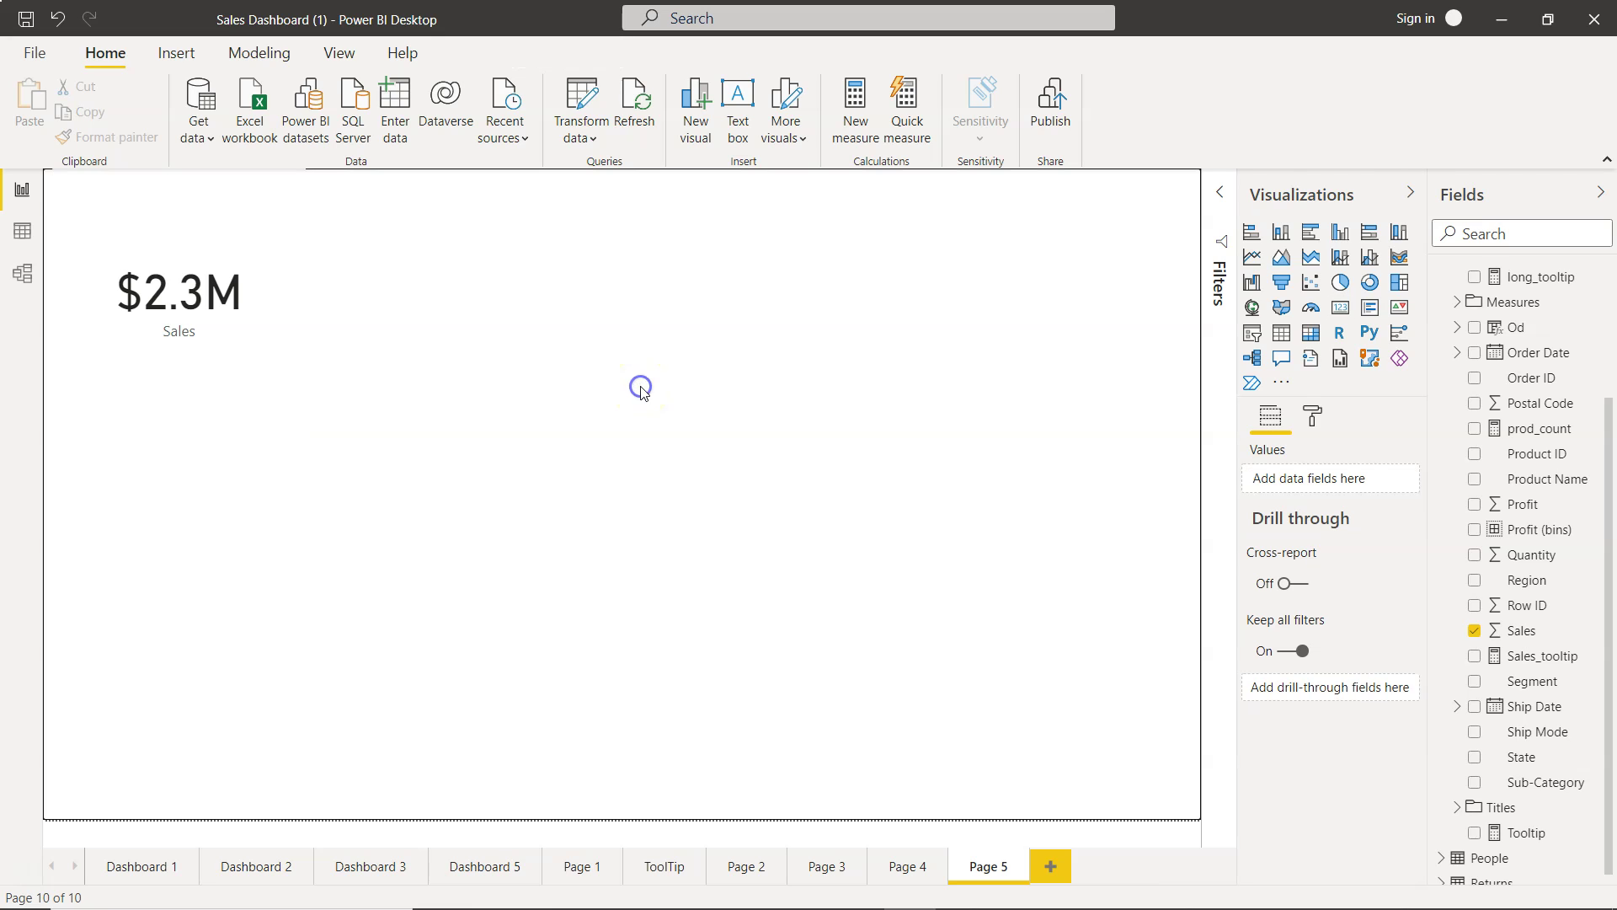
left_click(1253, 336)
left_click_drag(177, 580, 595, 282)
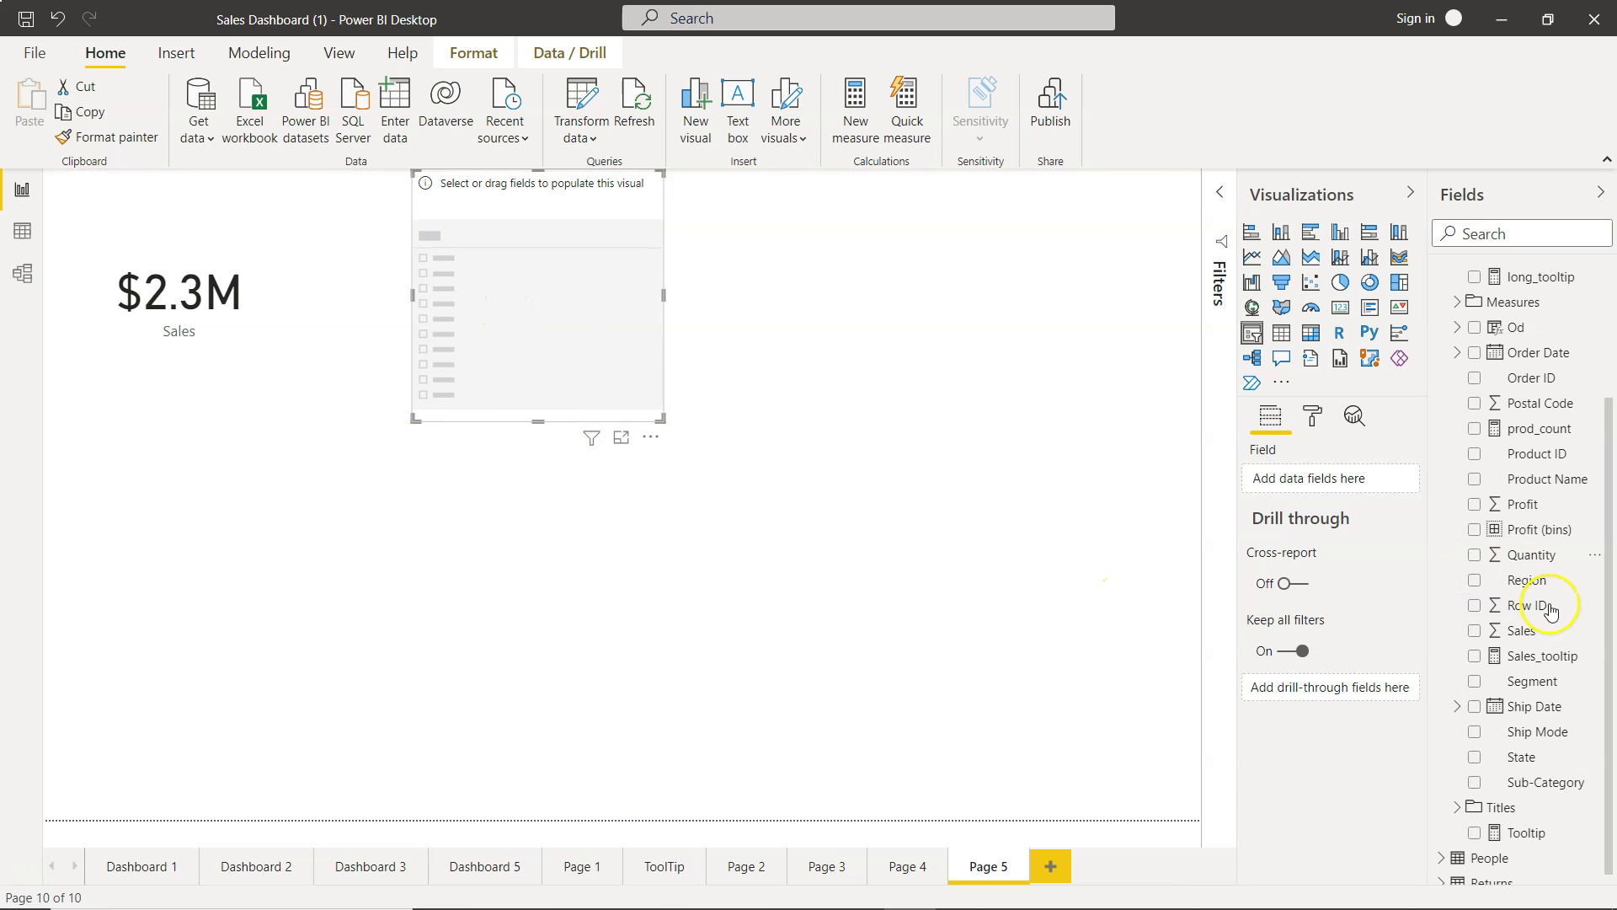
left_click(1475, 782)
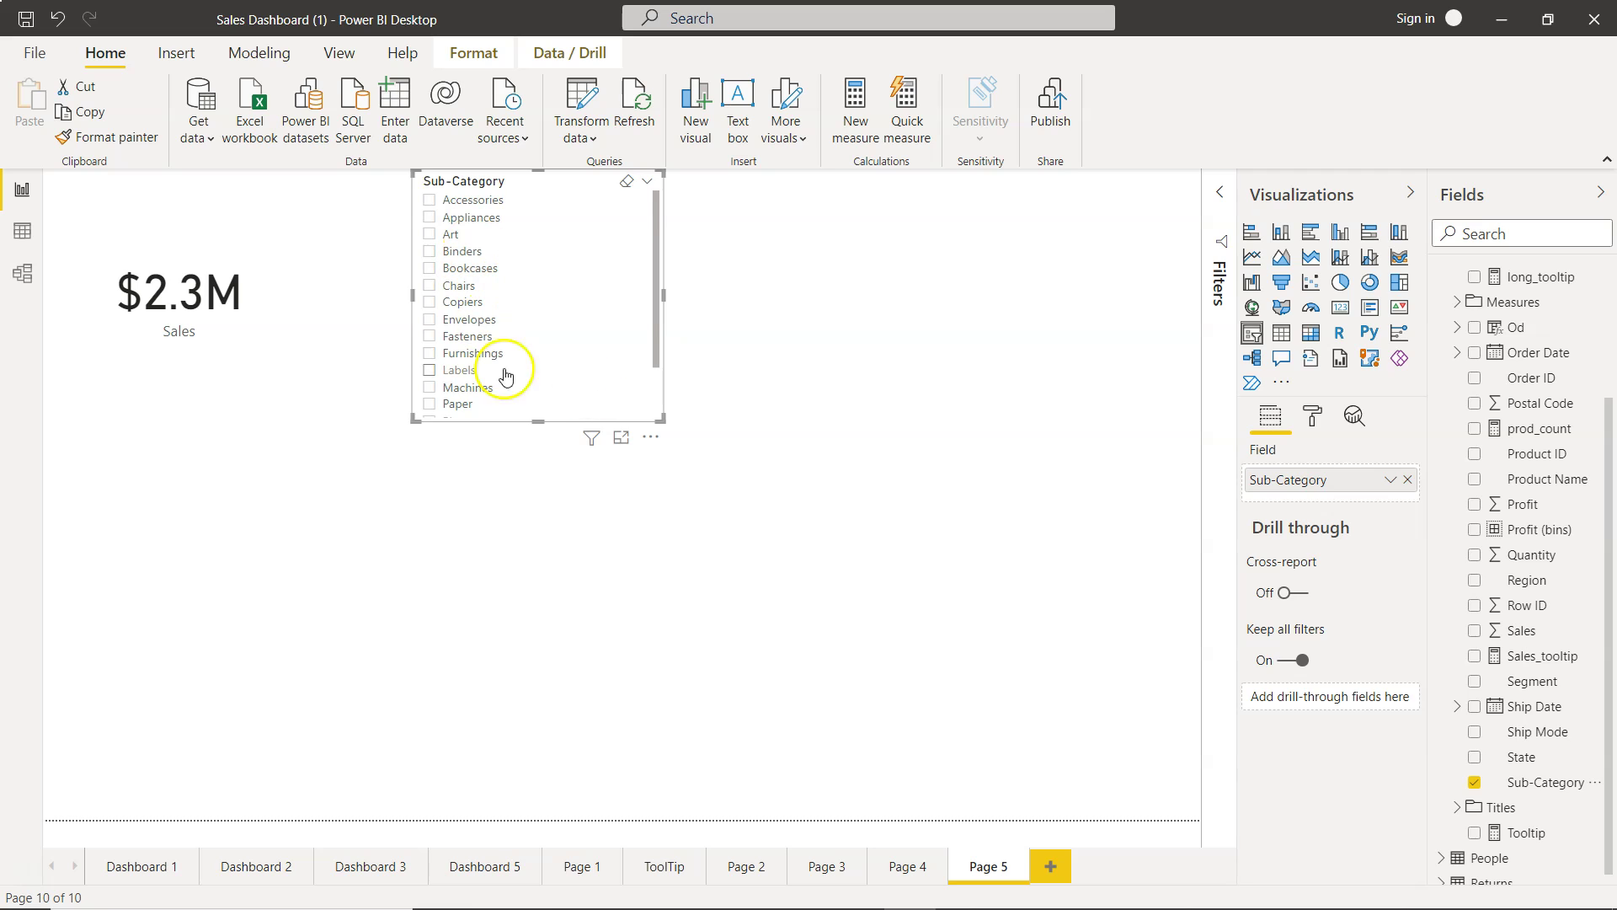
left_click_drag(535, 421, 536, 549)
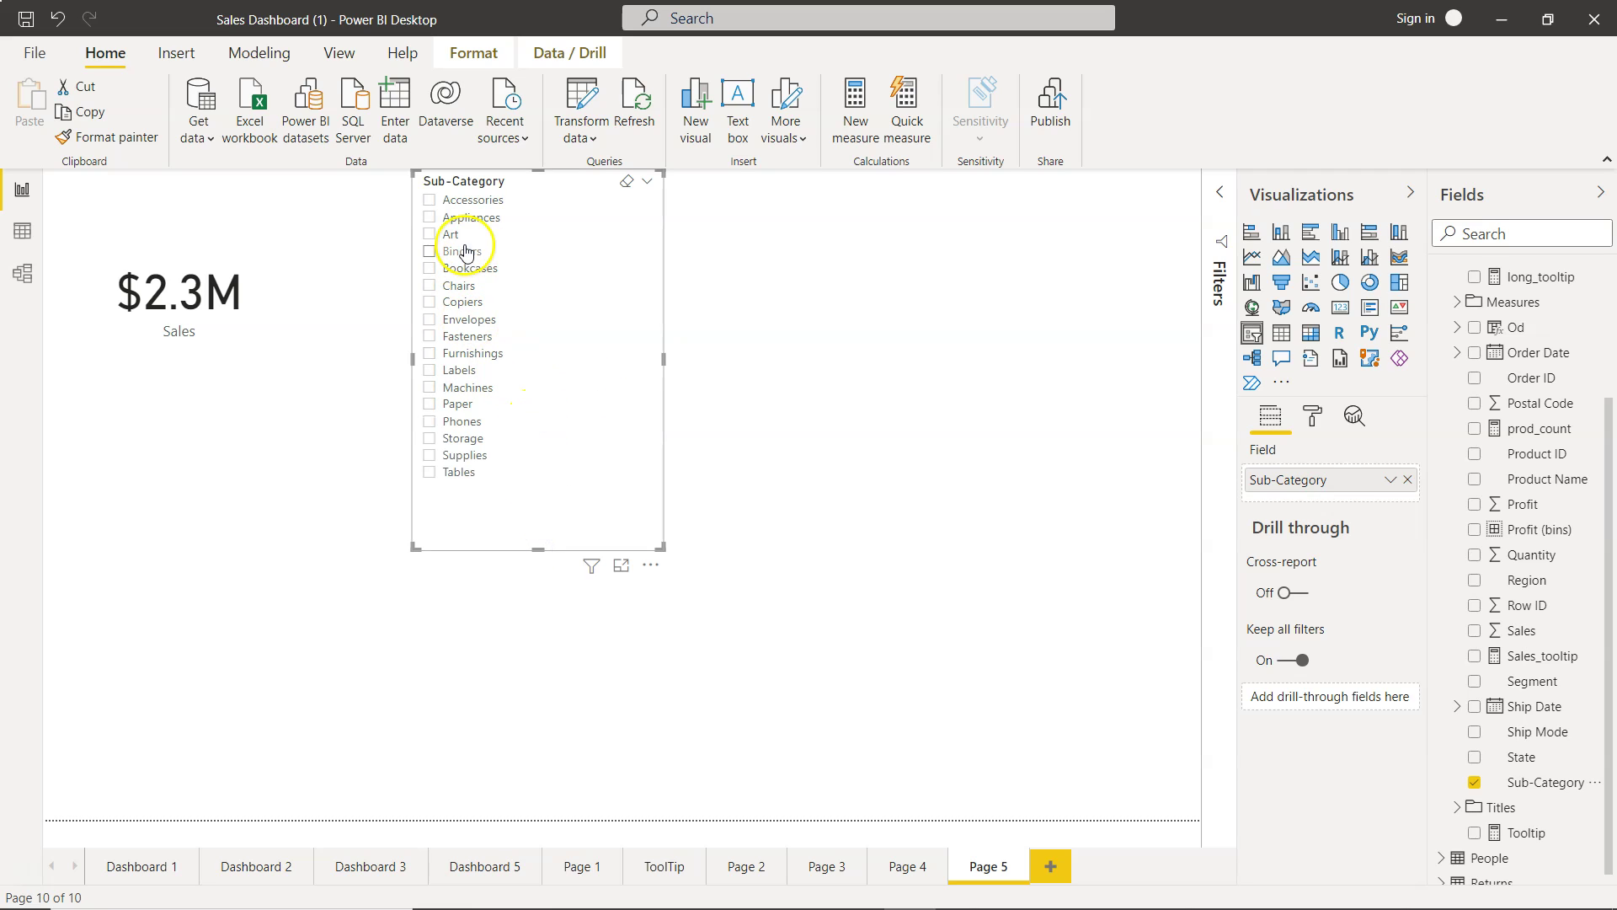
Filter the card through Accessories, Appliances, Art, Chairs, Furnishings, Labels and Paper.
left_click(495, 202)
left_click(485, 217)
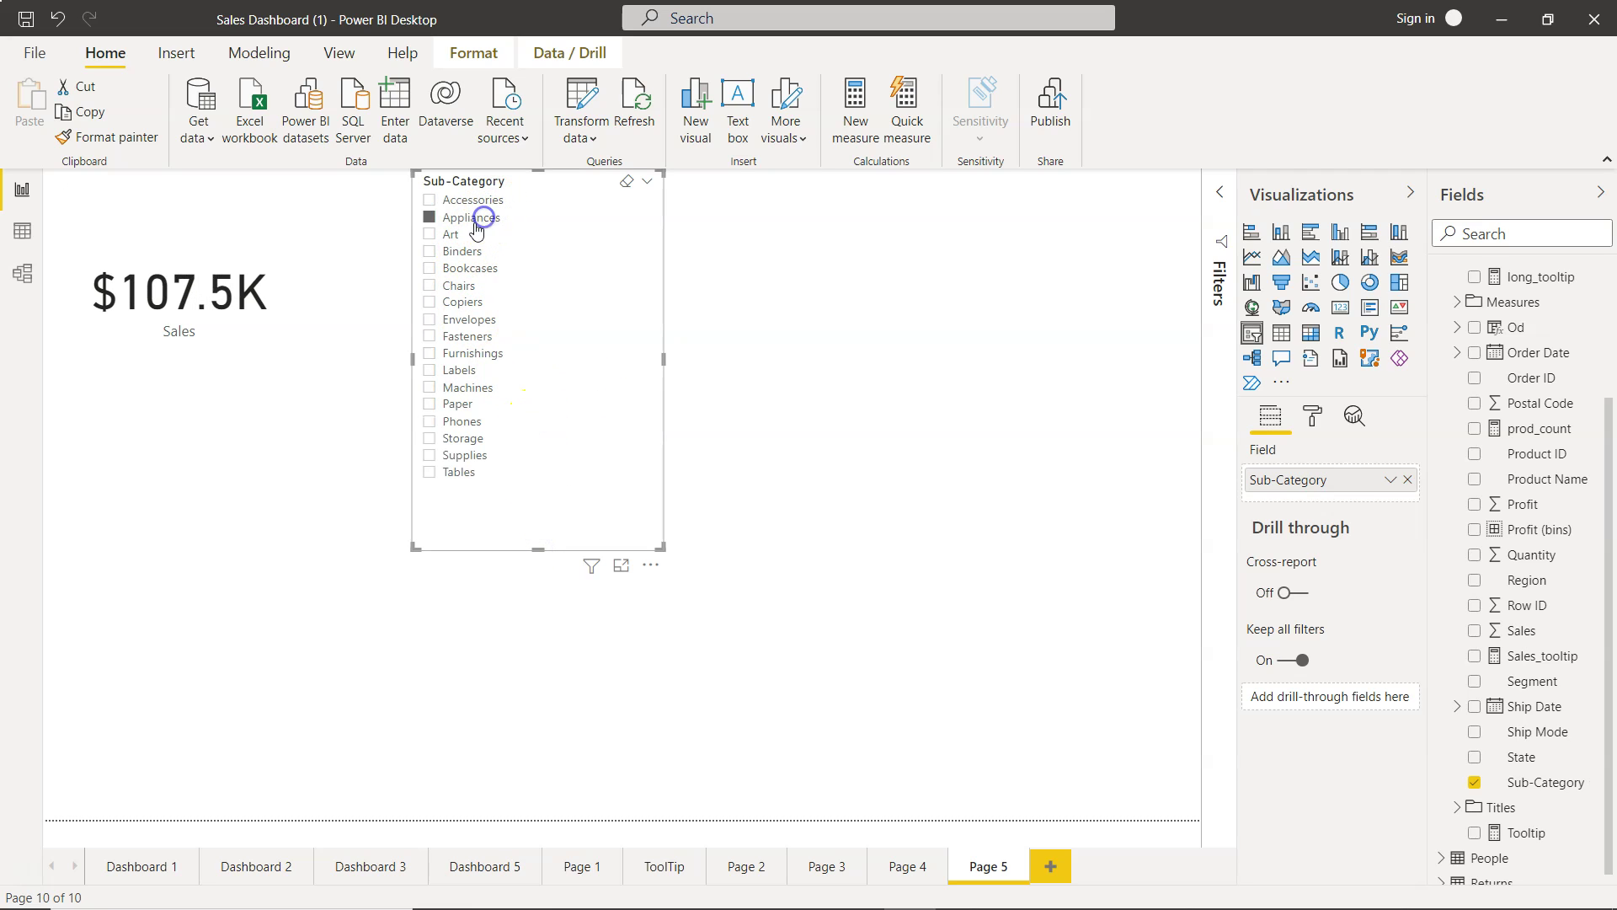
left_click(447, 235)
left_click(454, 285)
left_click(452, 352)
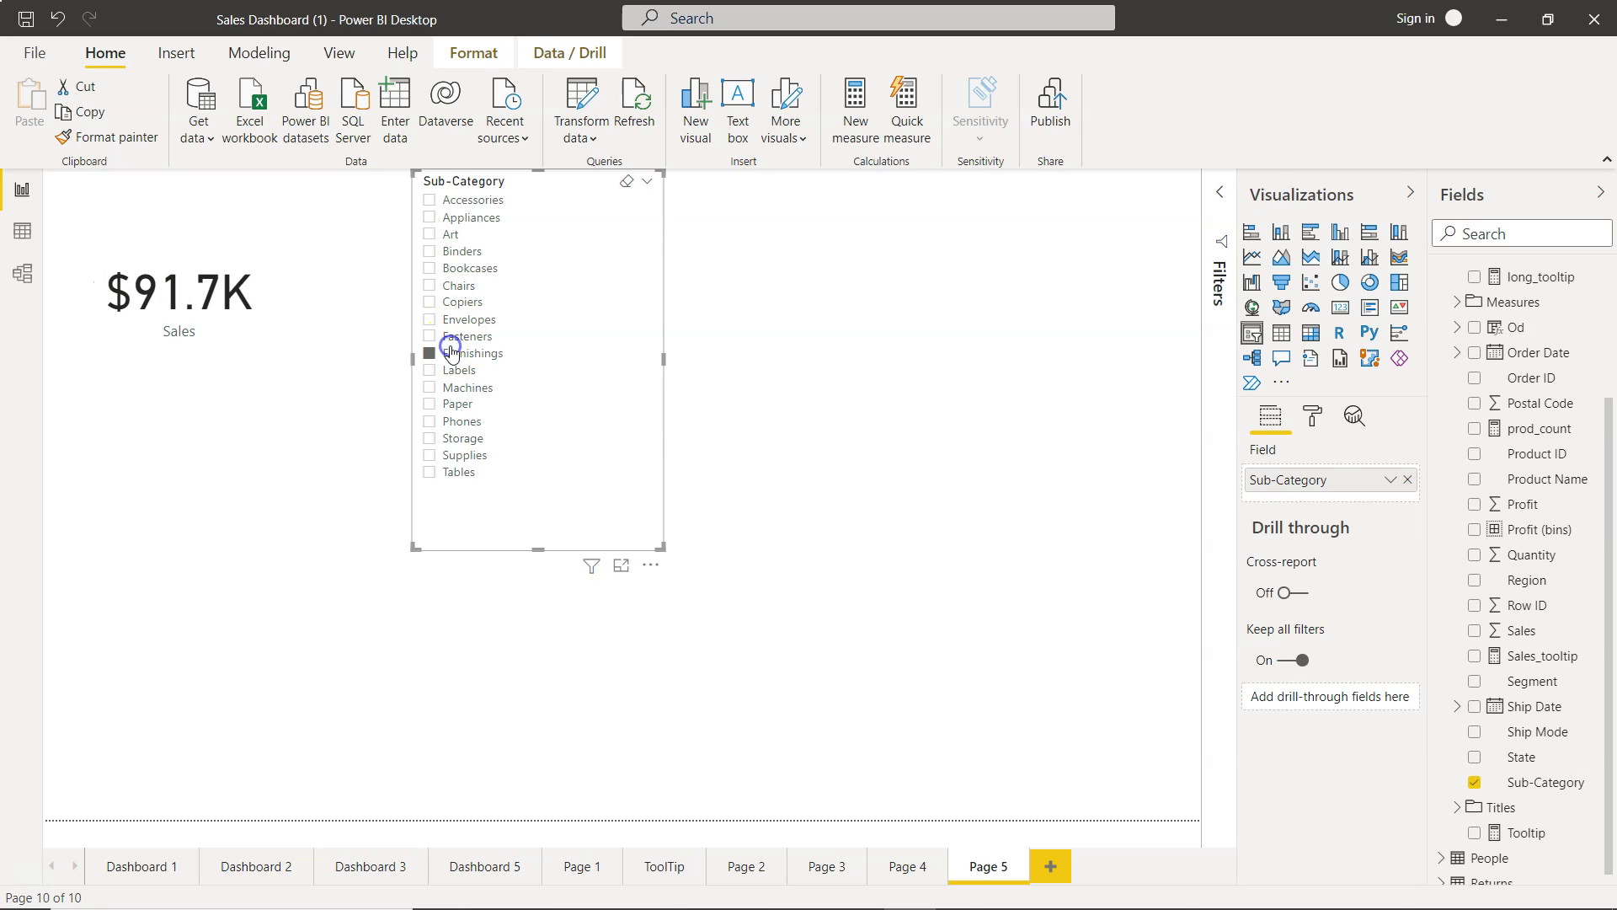
left_click(455, 373)
left_click(459, 406)
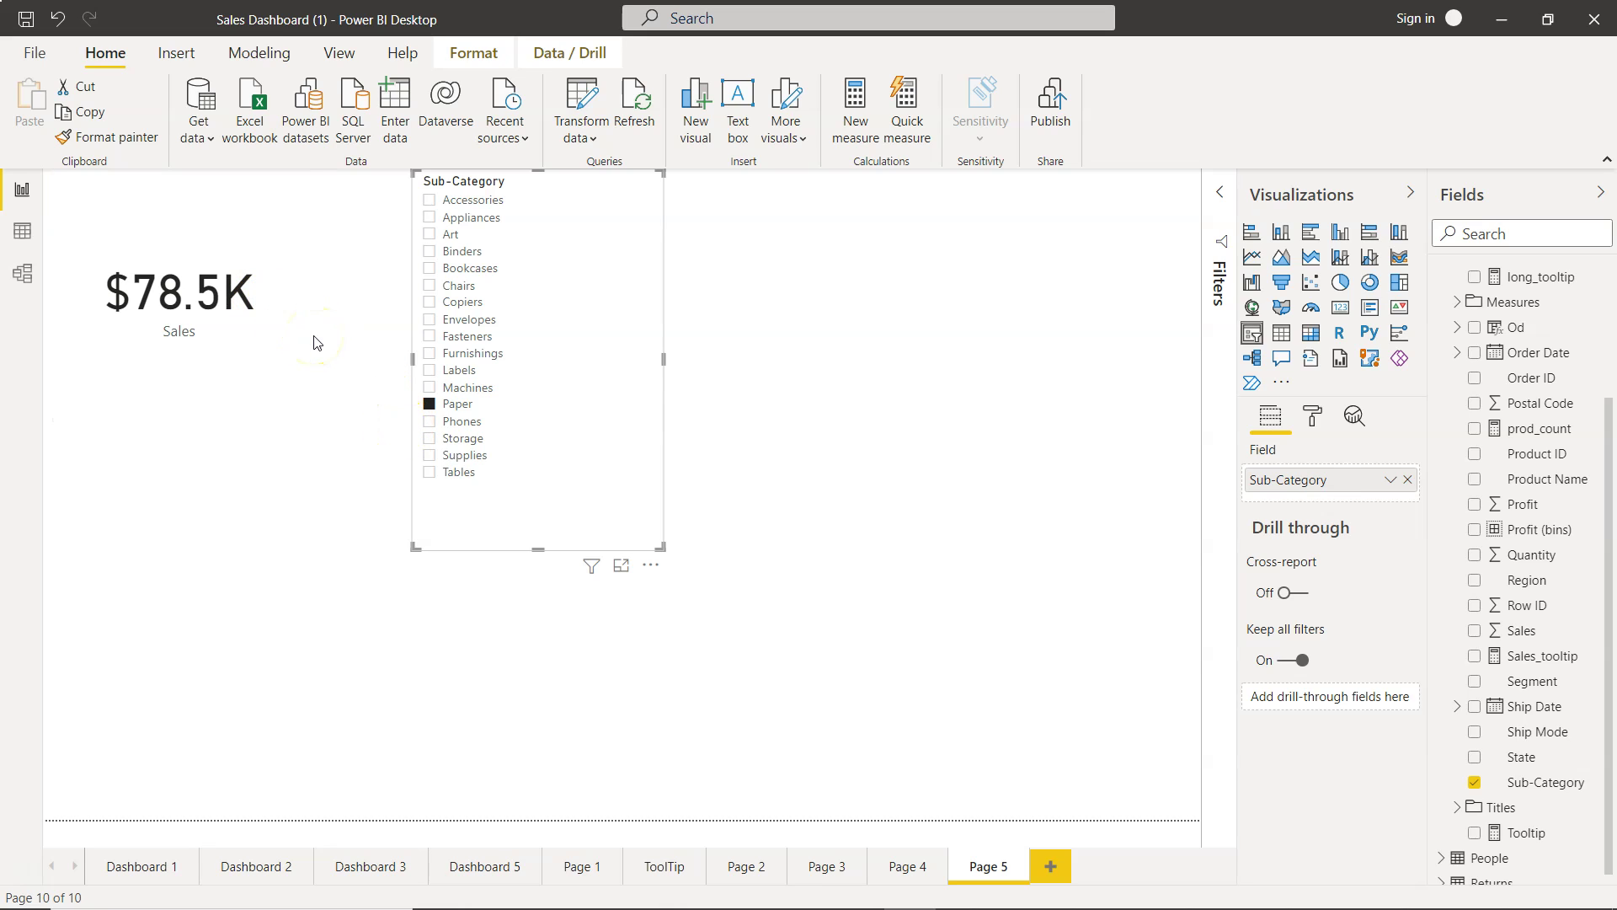
Settle the slicer on Appliances so the Sales card reads $107.5K, and select the card.
left_click(183, 324)
left_click(217, 331)
left_click(473, 202)
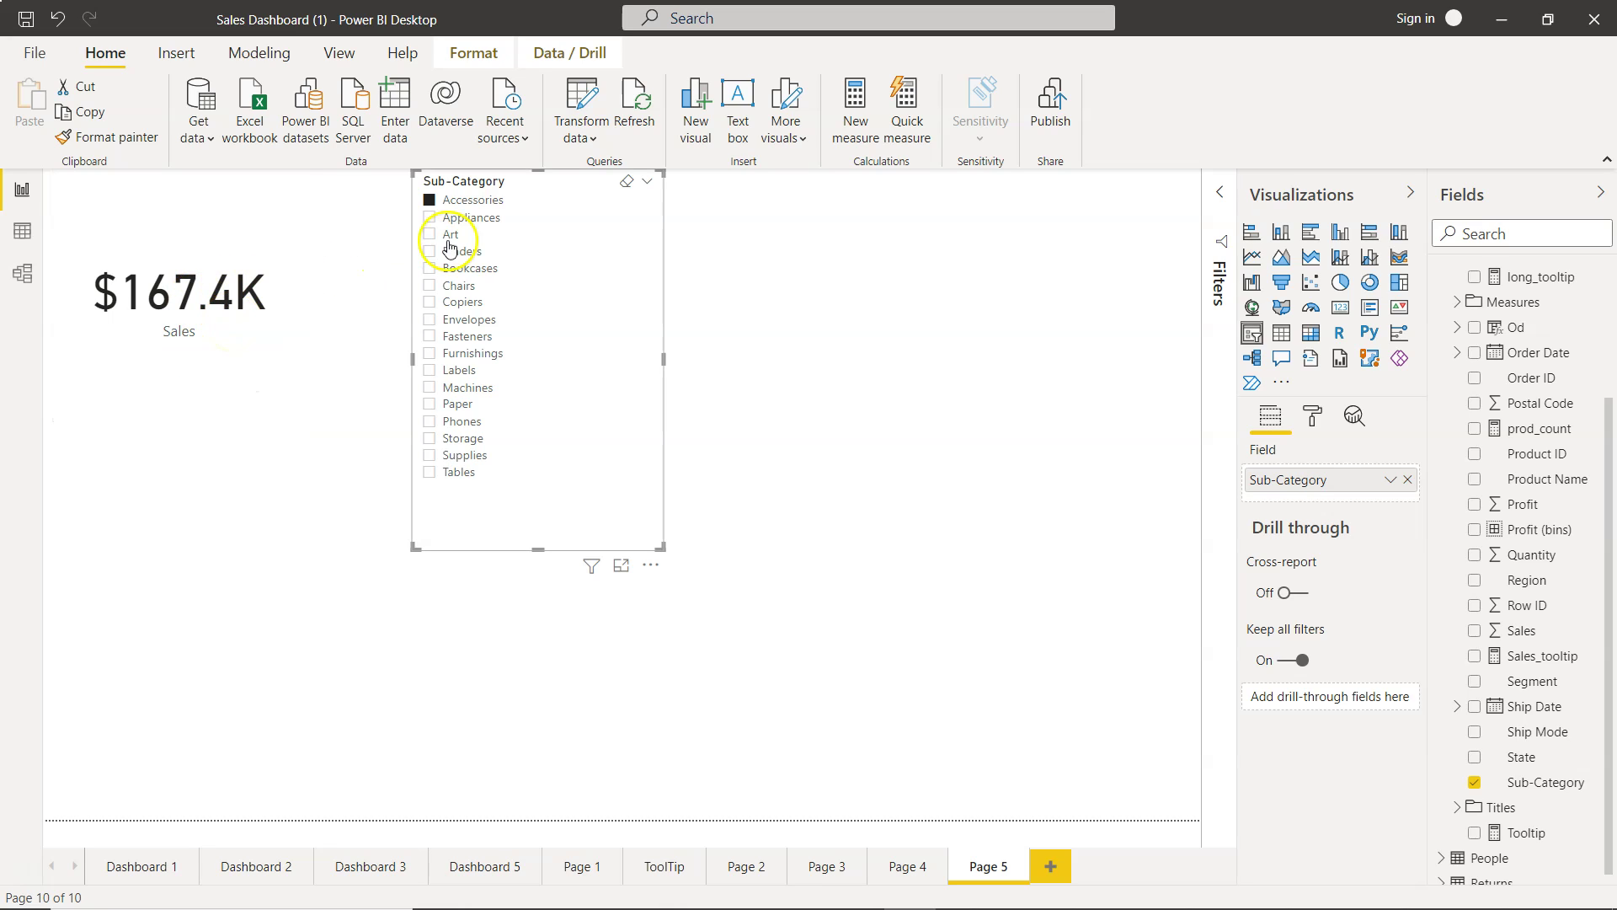
left_click(472, 218)
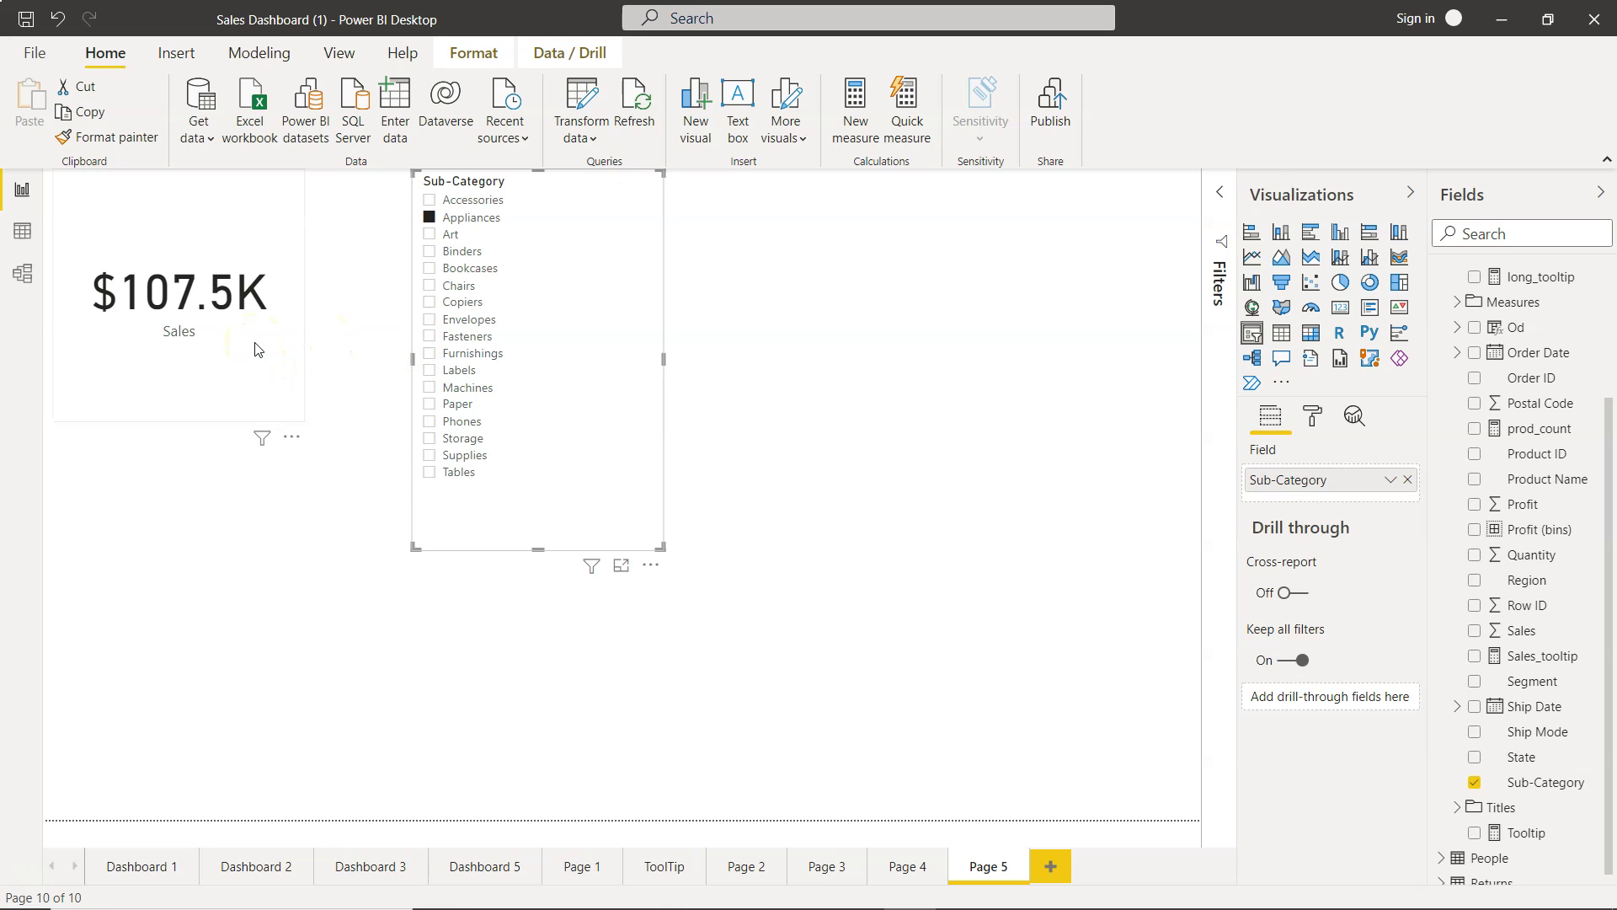
mouse_move(226, 327)
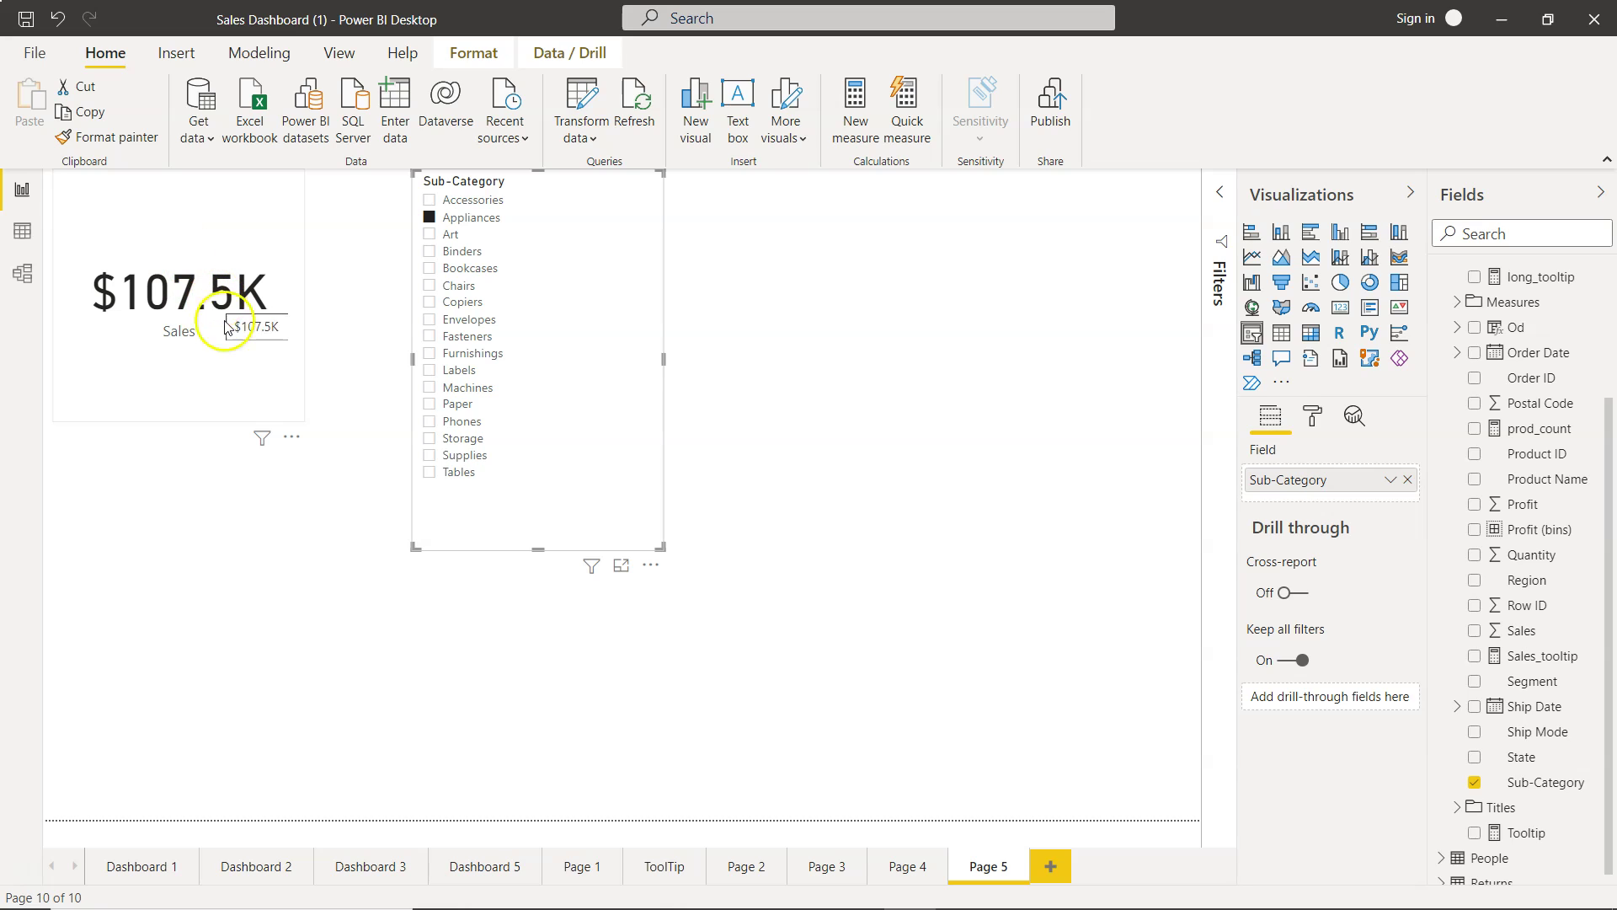
left_click(253, 354)
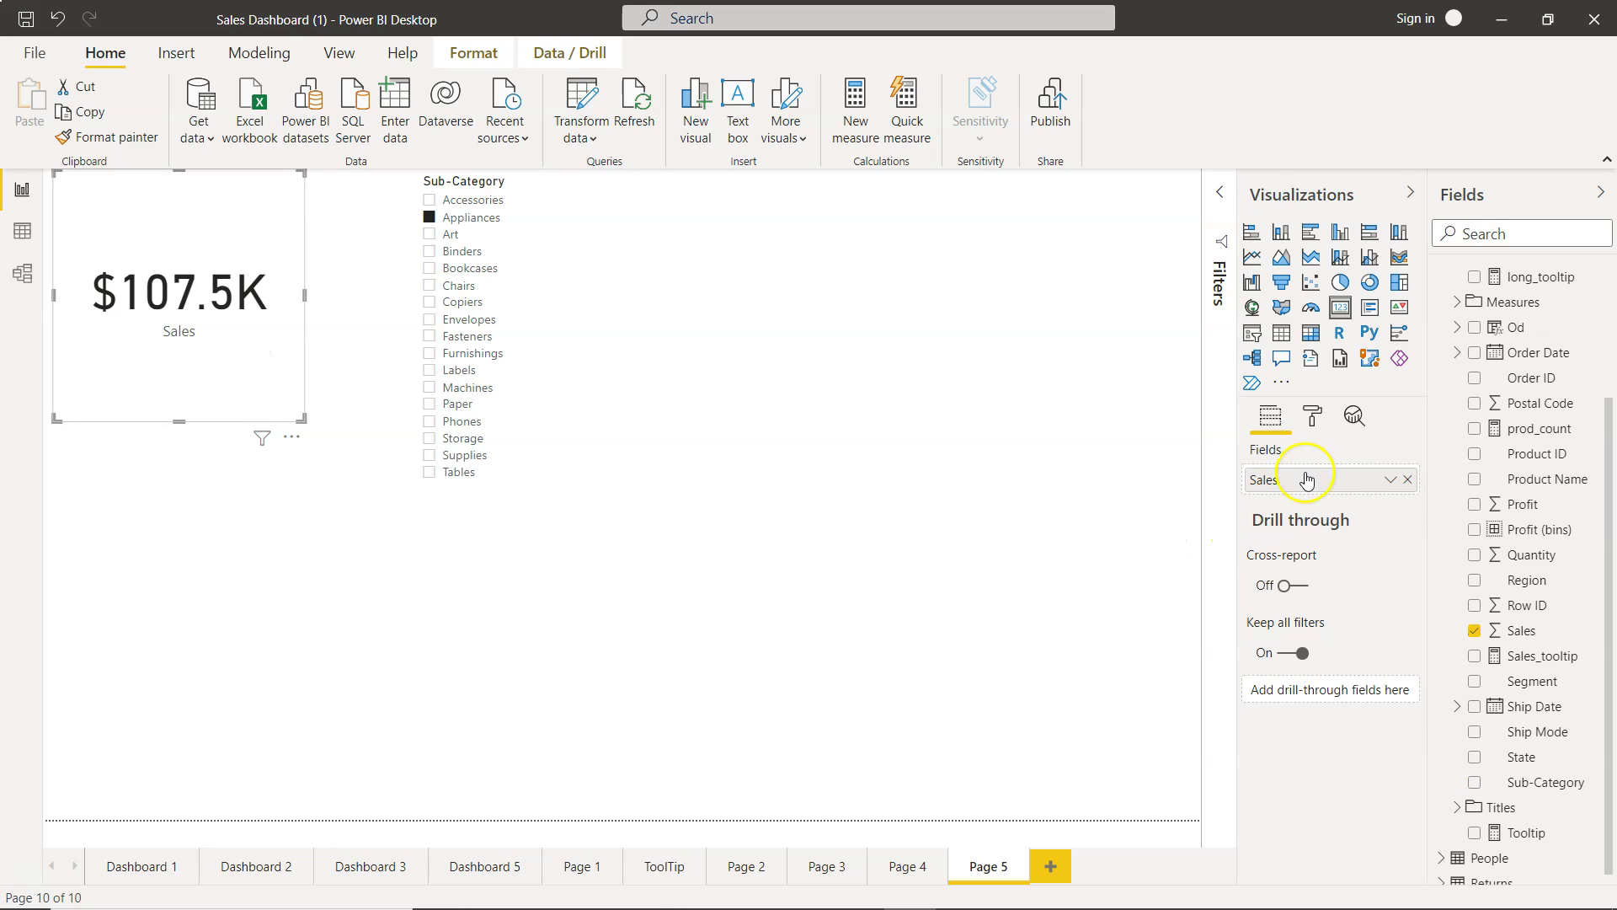
Colour the card's data label blue and open its fx conditional colour dialog.
left_click(1310, 419)
left_click(1310, 416)
left_click(1259, 543)
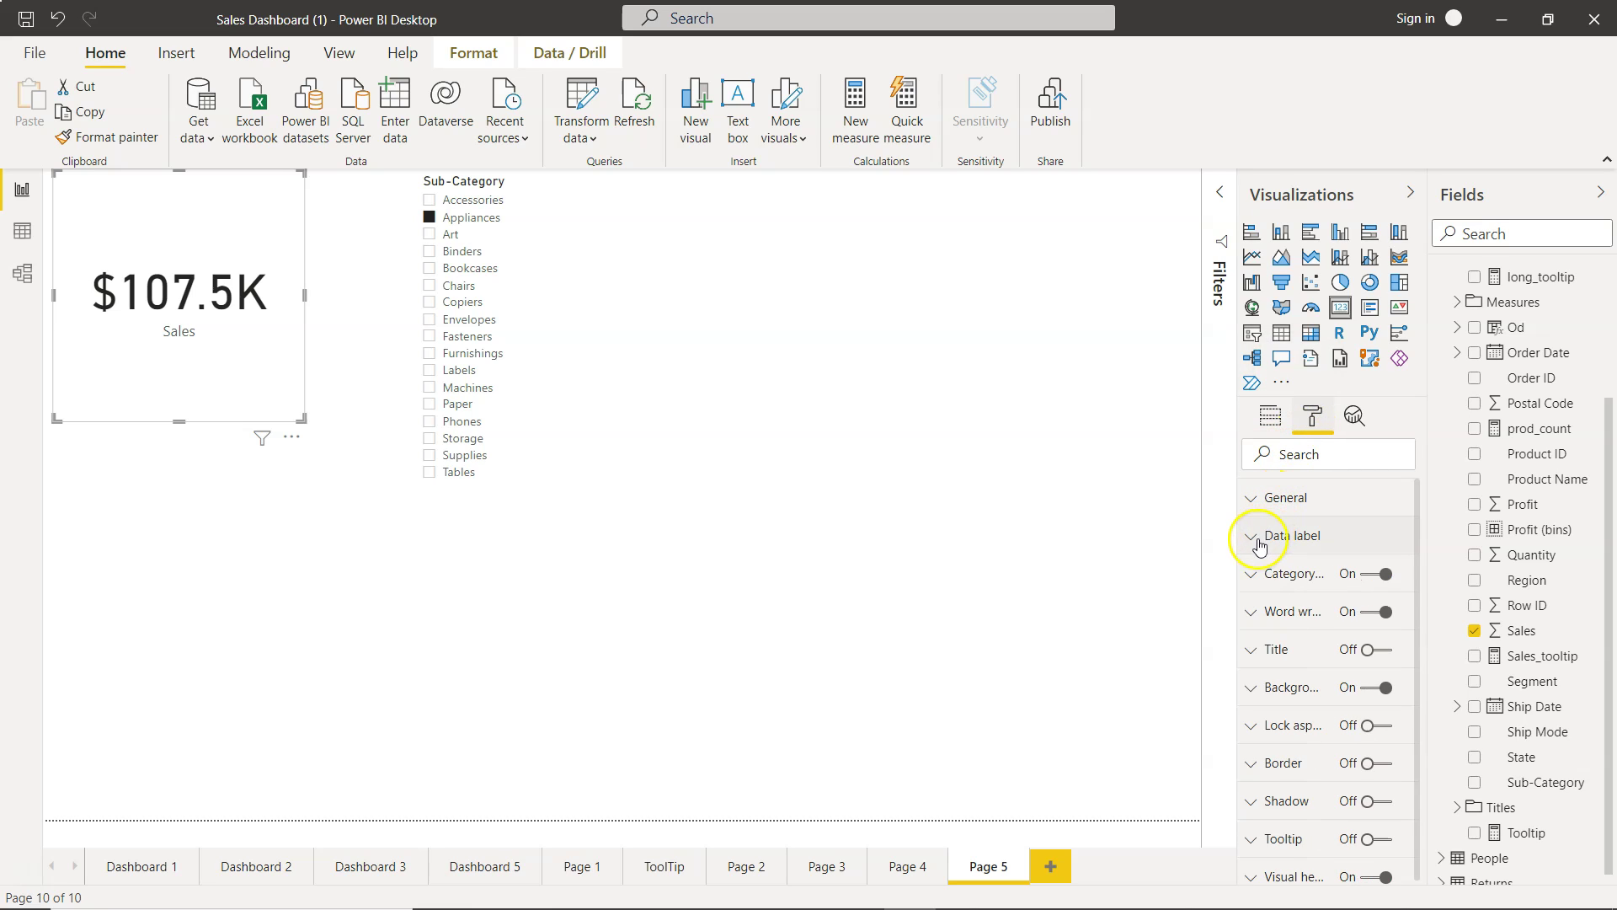
left_click(1259, 543)
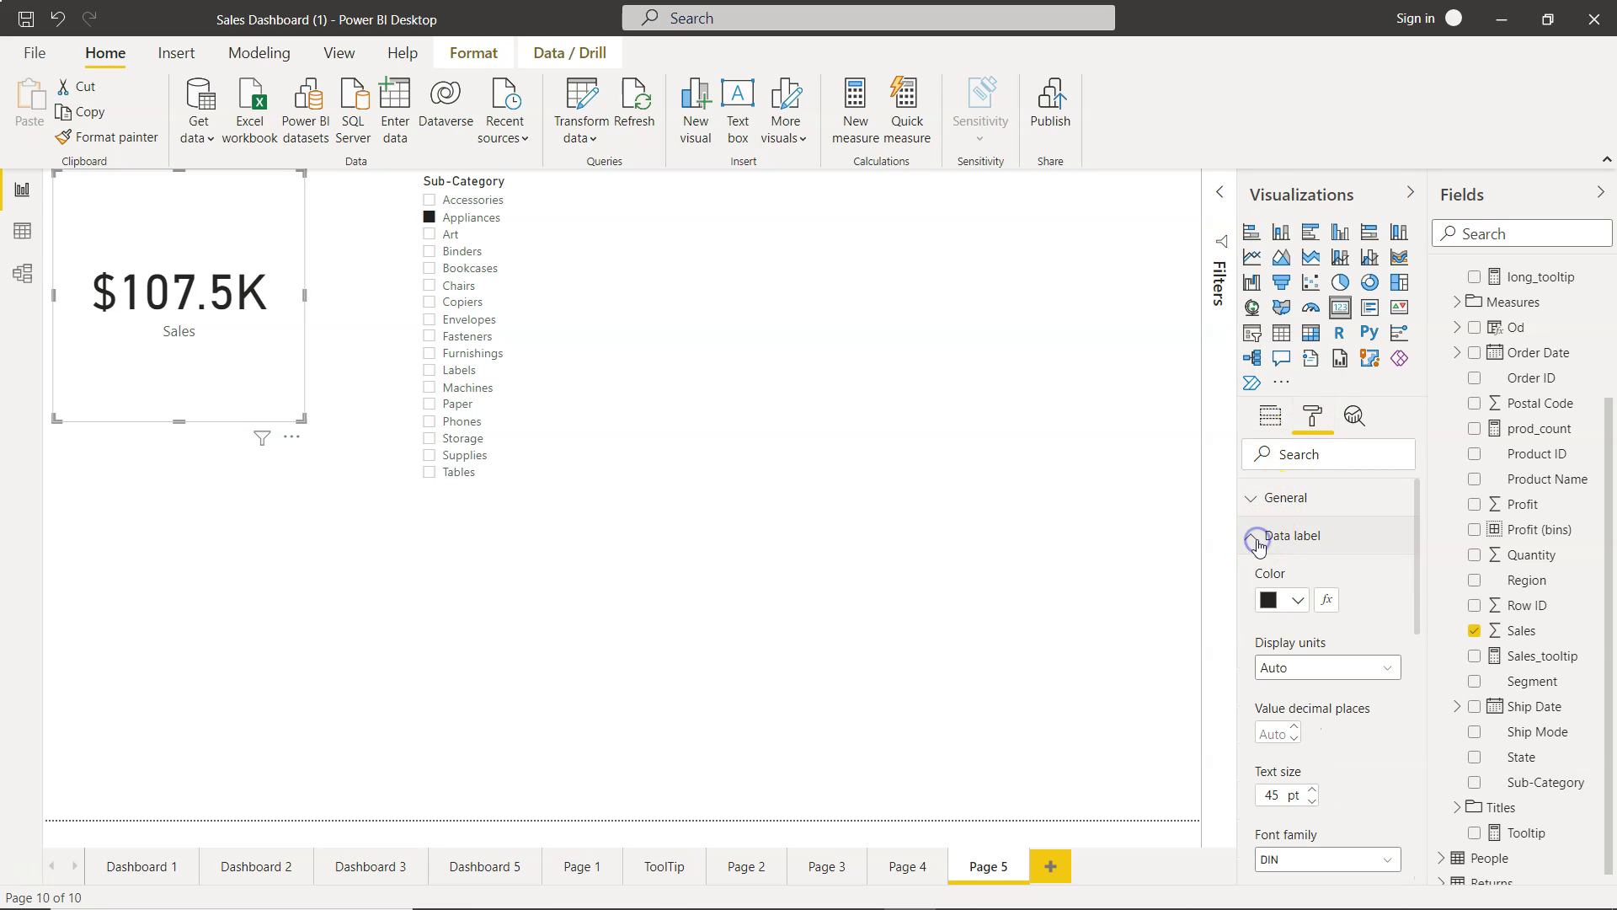
left_click(1293, 602)
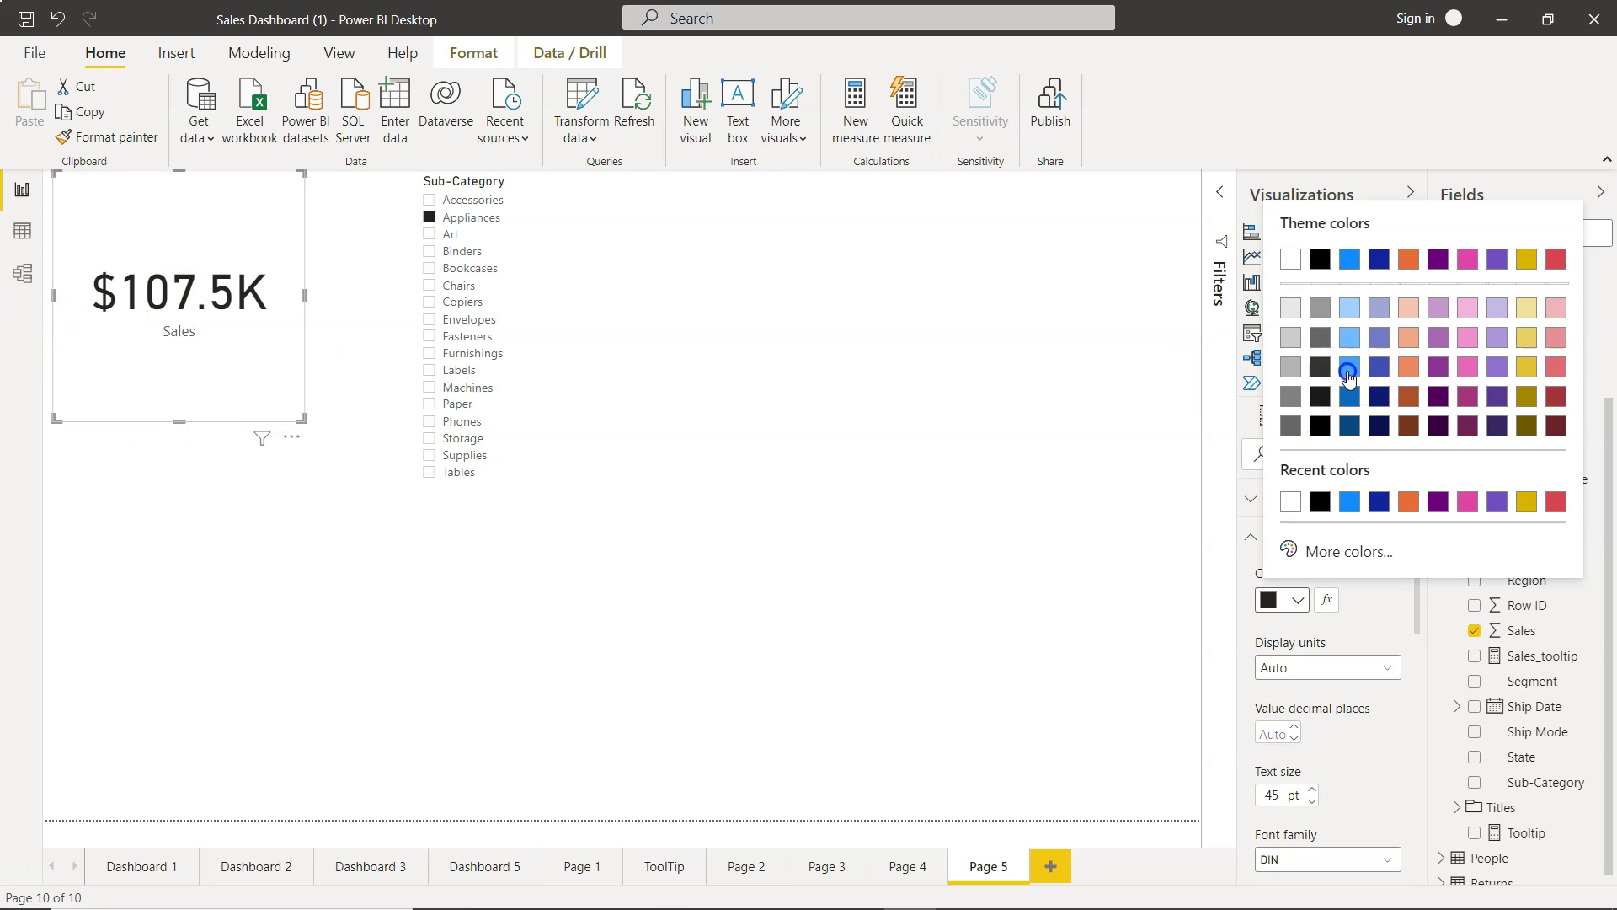
left_click(1351, 367)
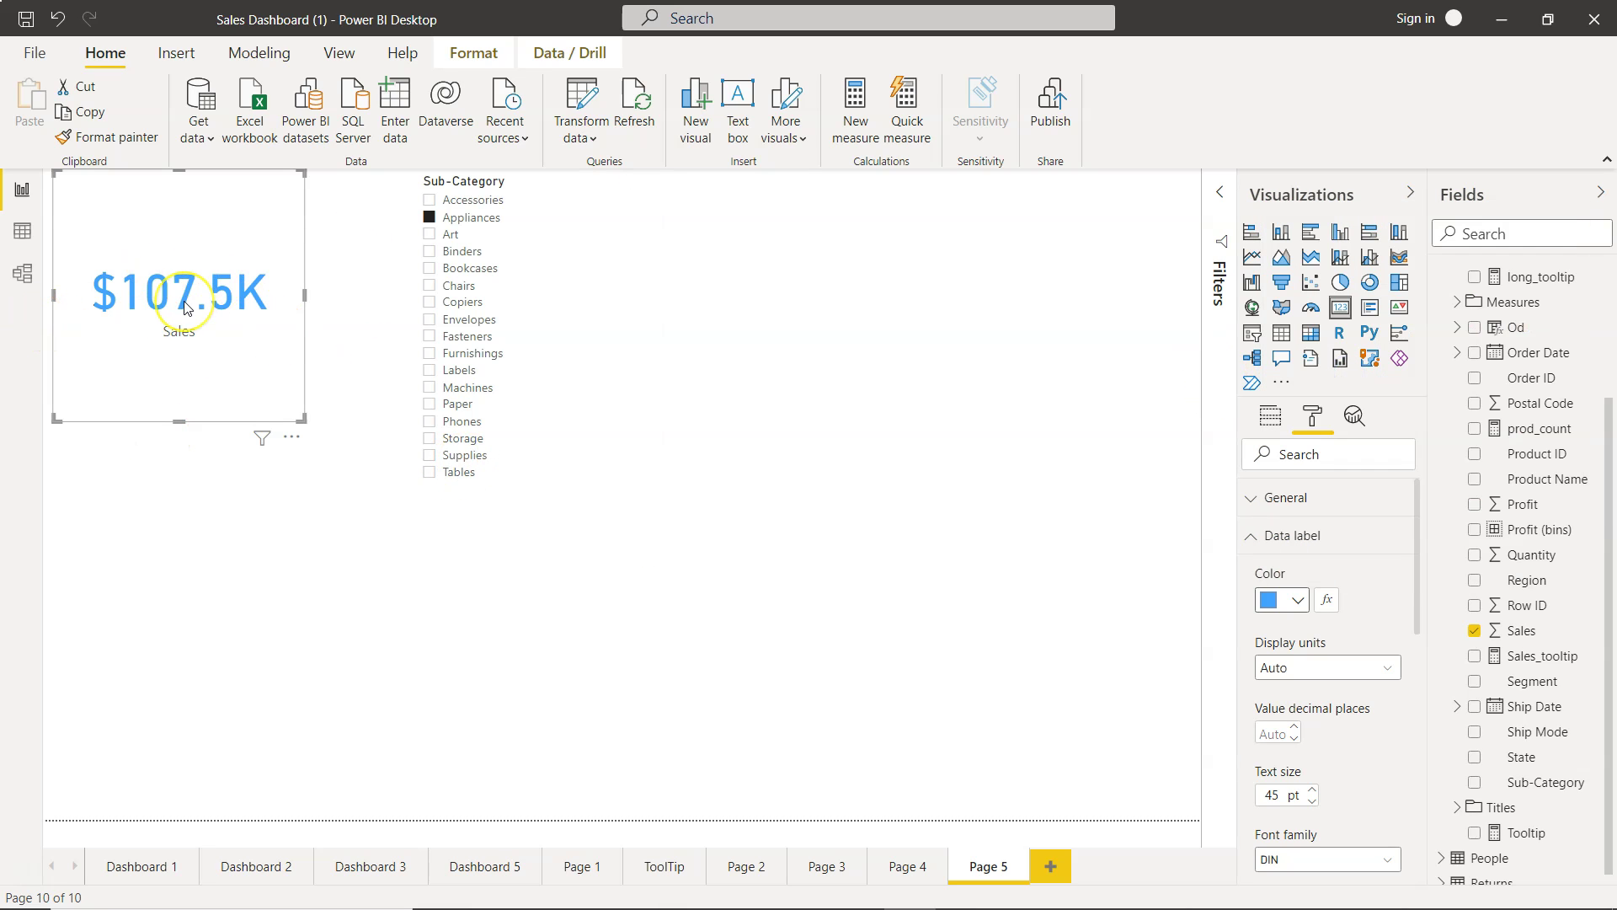
left_click(1332, 601)
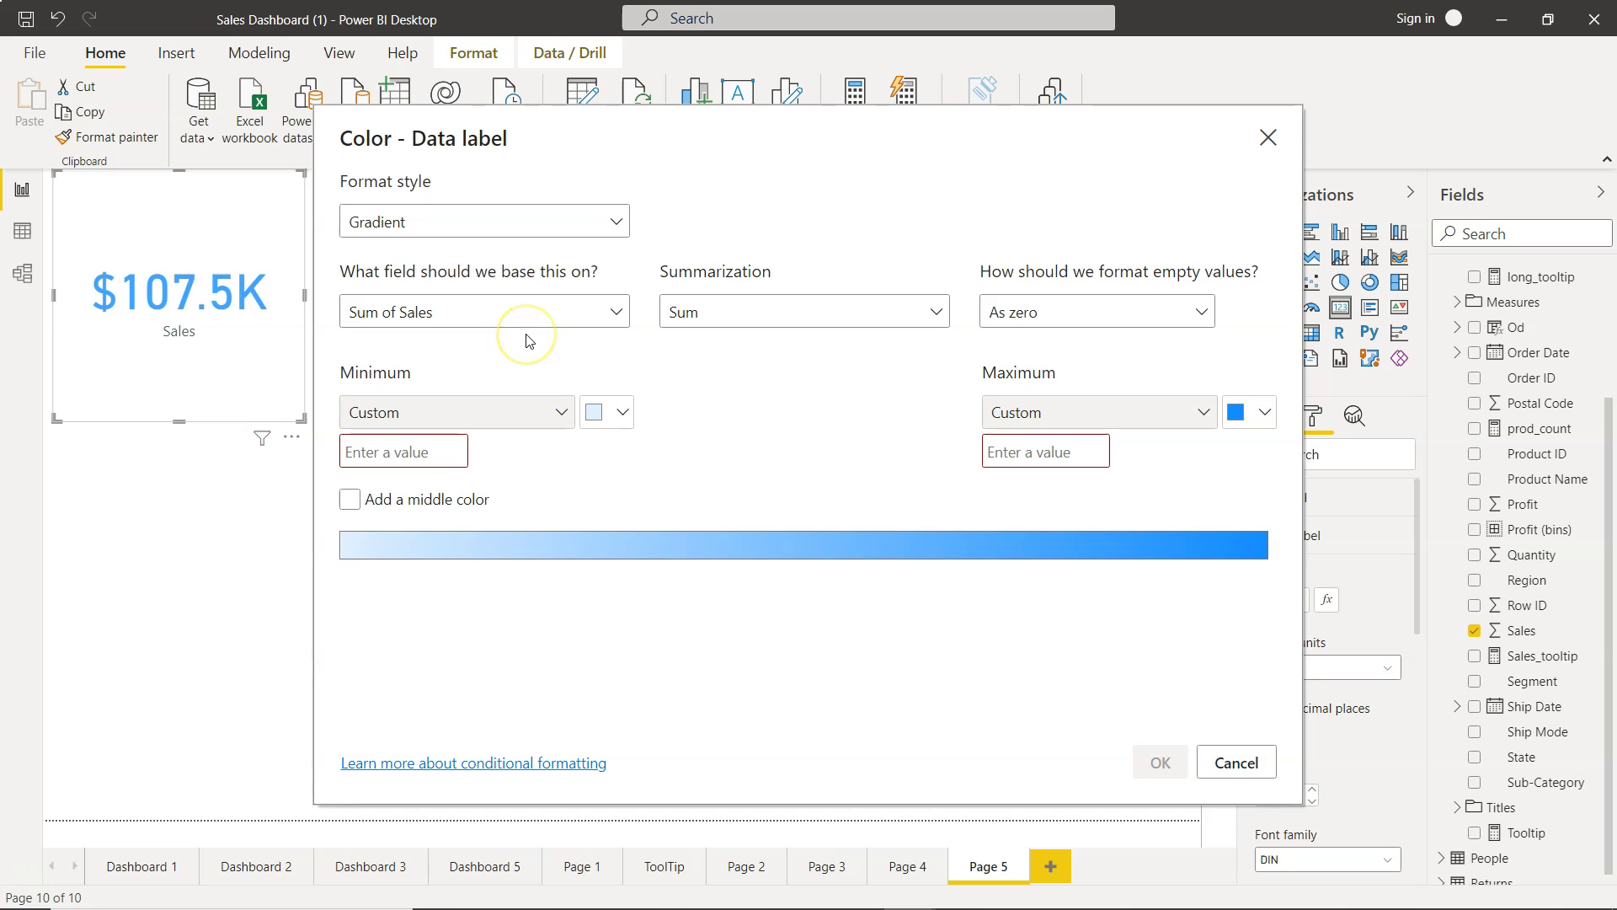
Switch the data label colouring to Rules based on Sum of Sales.
left_click(430, 220)
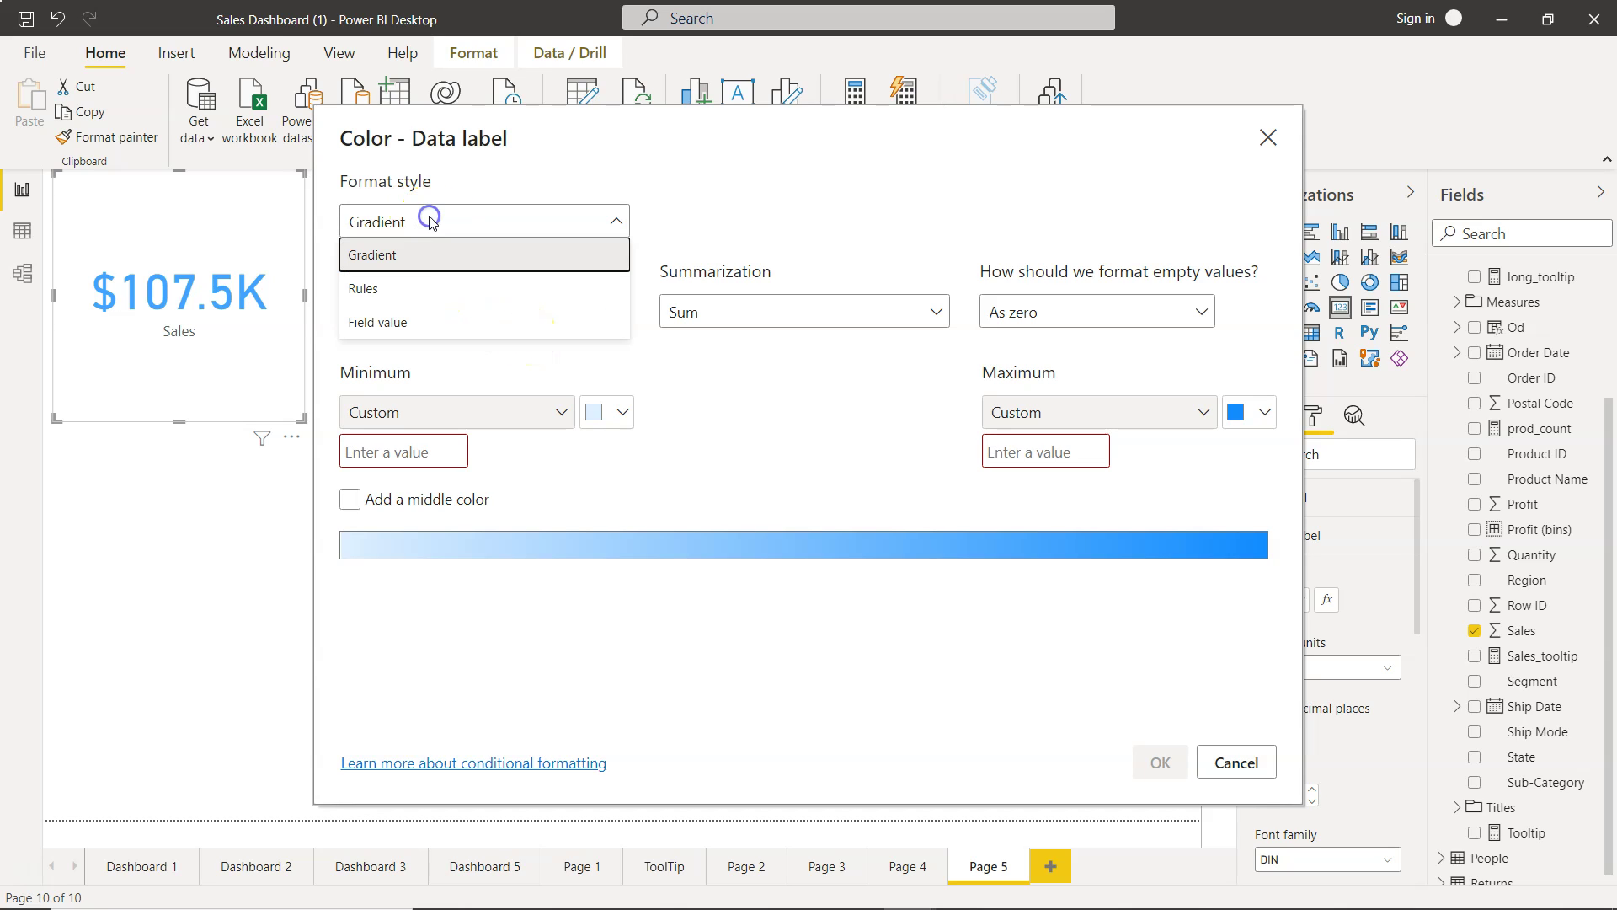
left_click(481, 291)
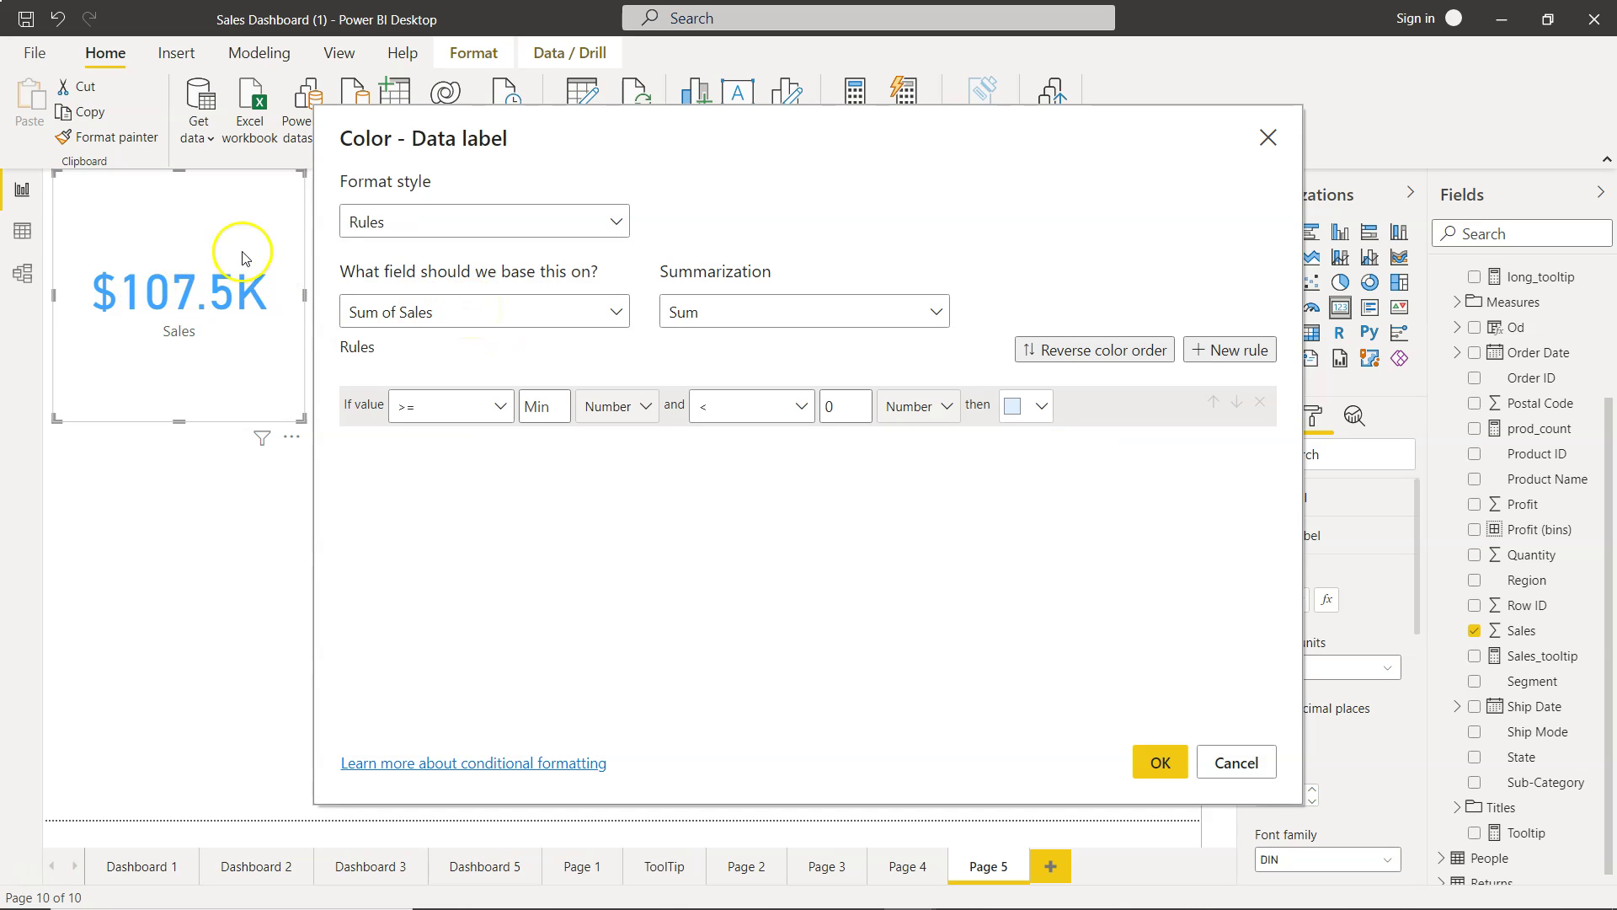
left_click(482, 309)
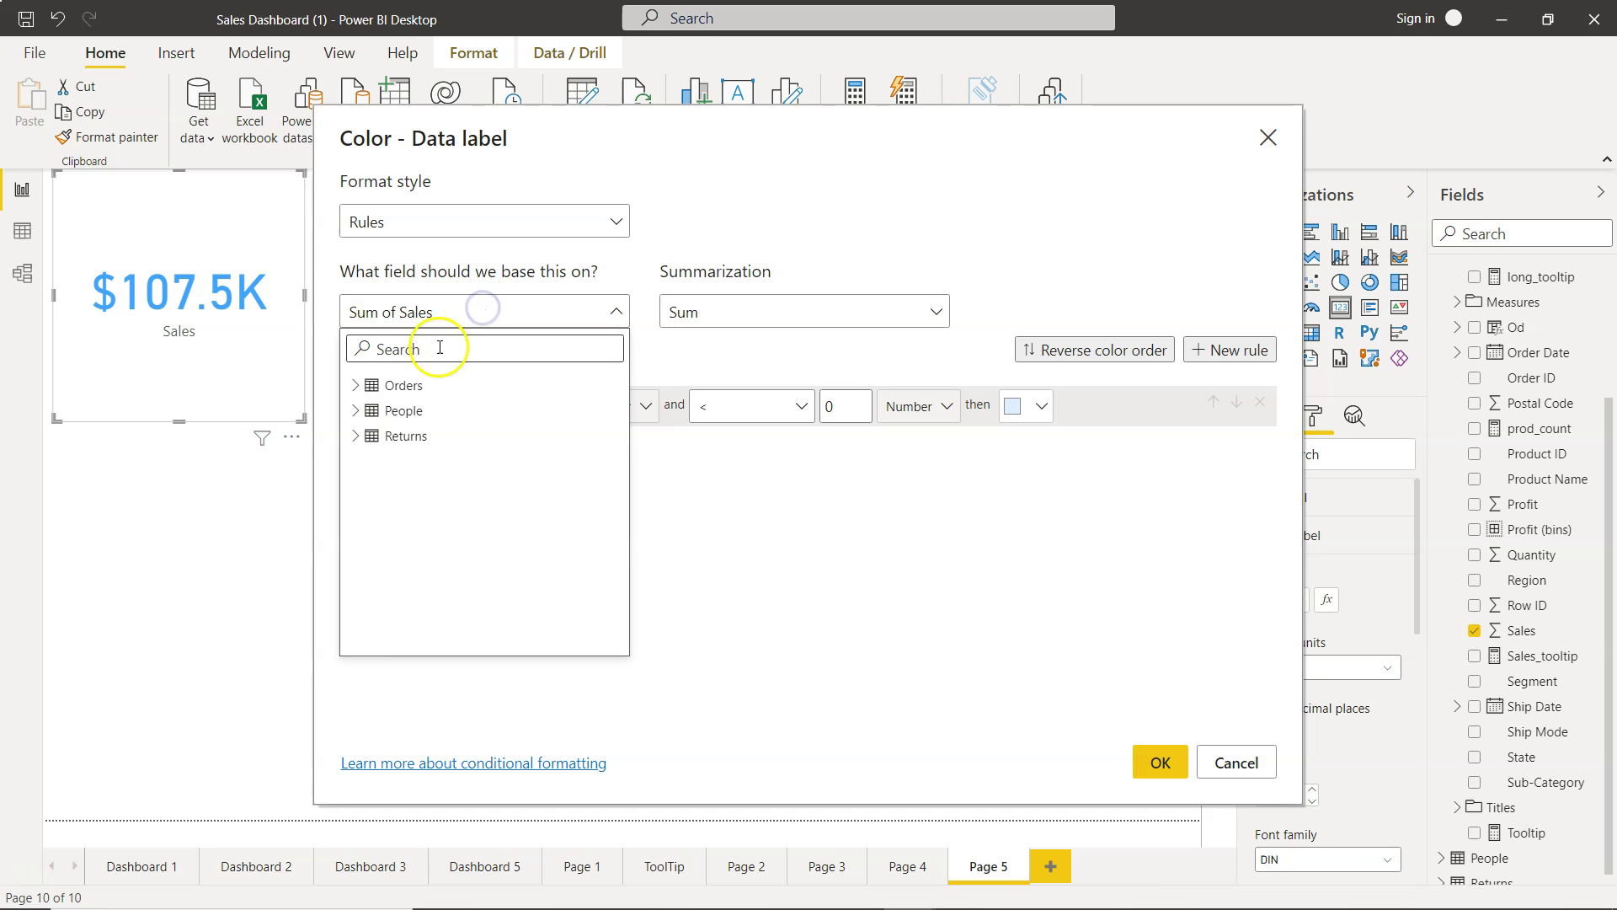
left_click(362, 385)
scroll(459, 513, "down", 1)
scroll(459, 522, "down", 4)
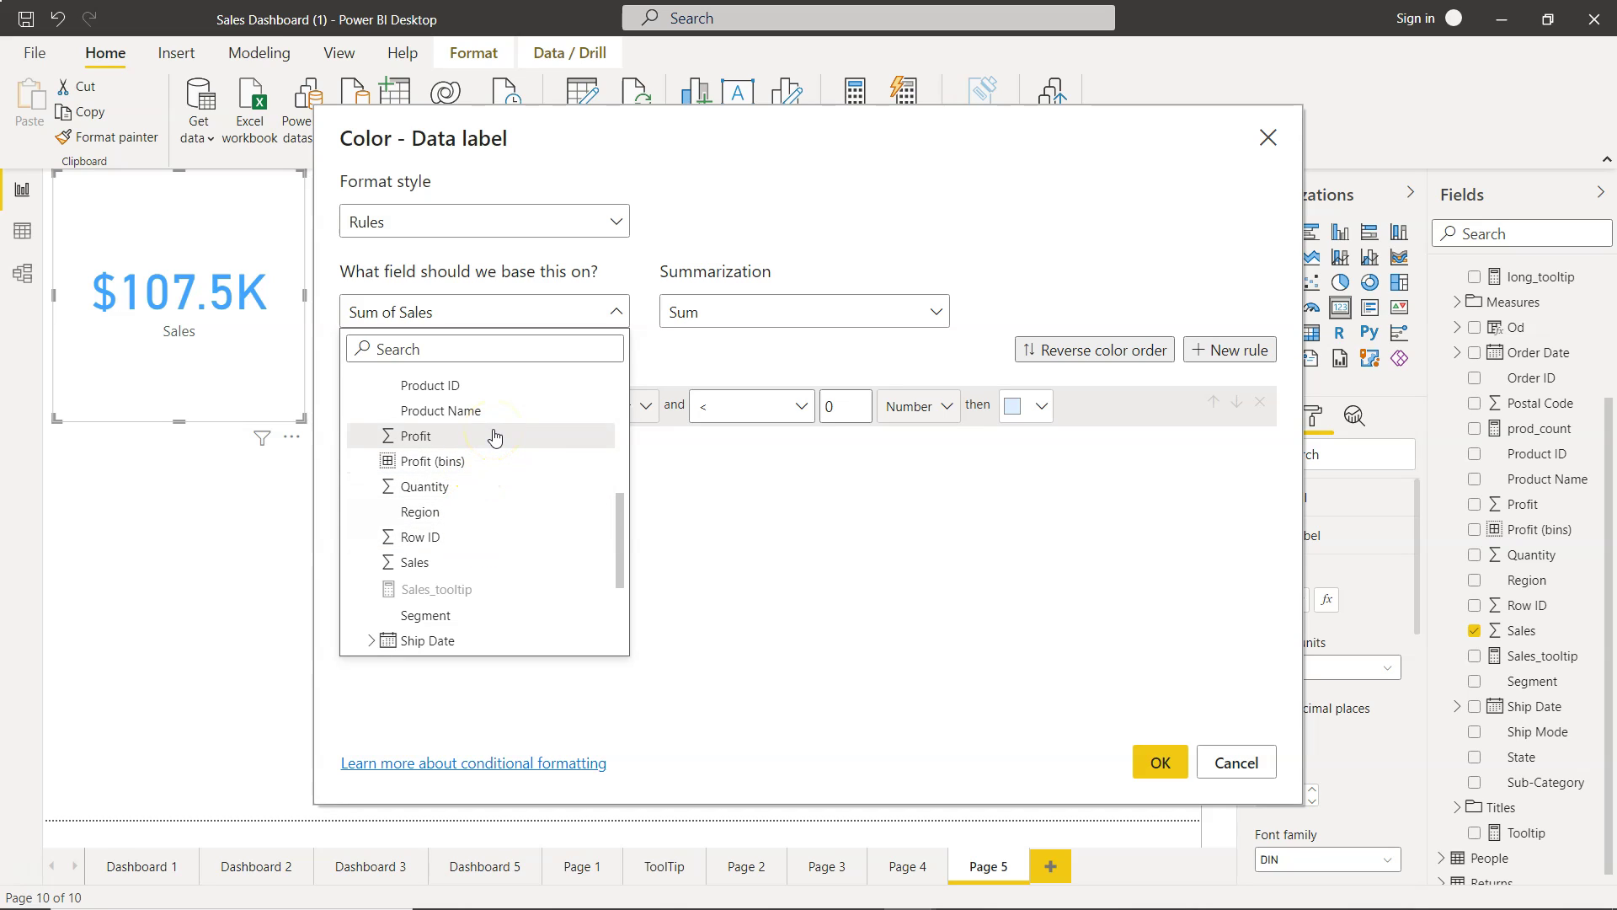
left_click(735, 350)
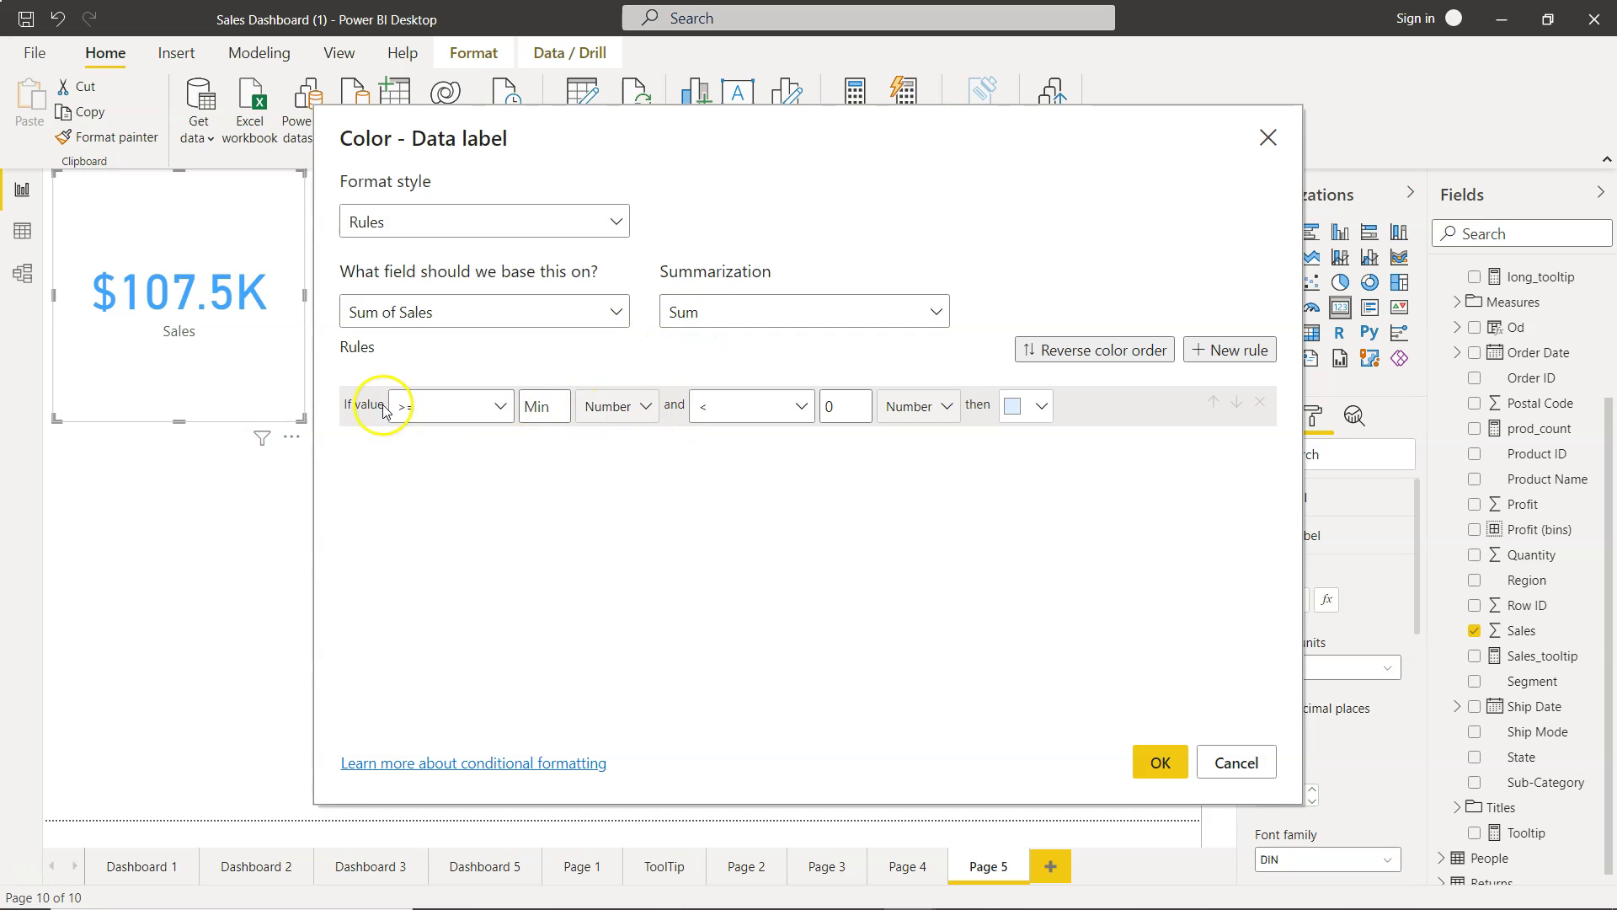
Set the first rule from 0 to 100000 in red and add a second rule.
left_click(550, 410)
type("1")
key("BackSpace")
type("0")
left_click(556, 432)
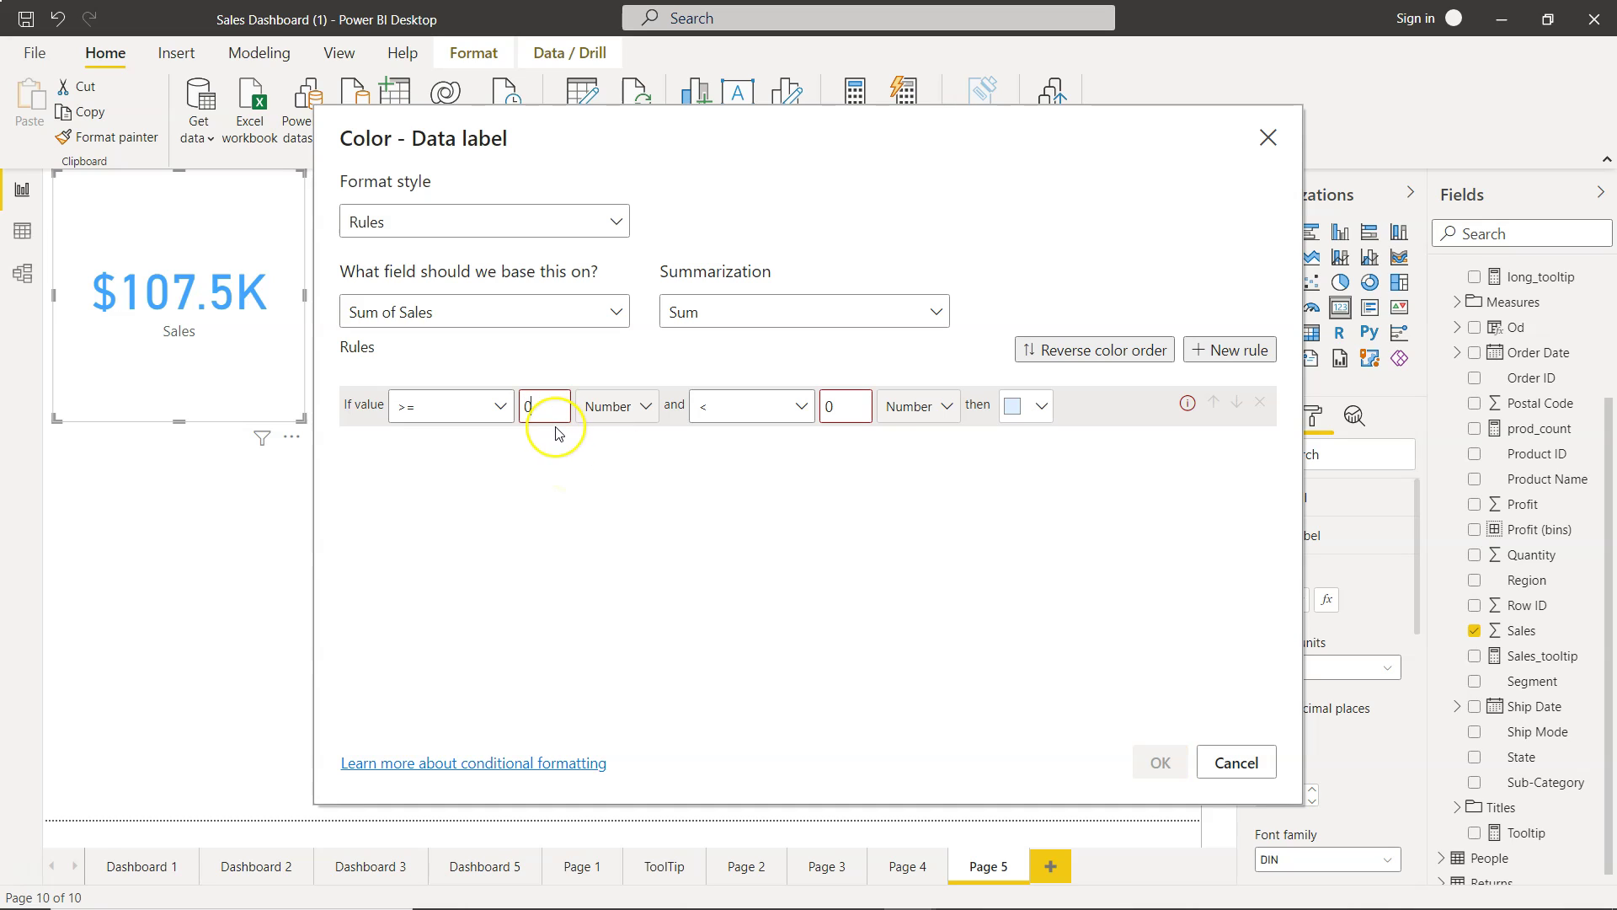
left_click(857, 400)
key("BackSpace")
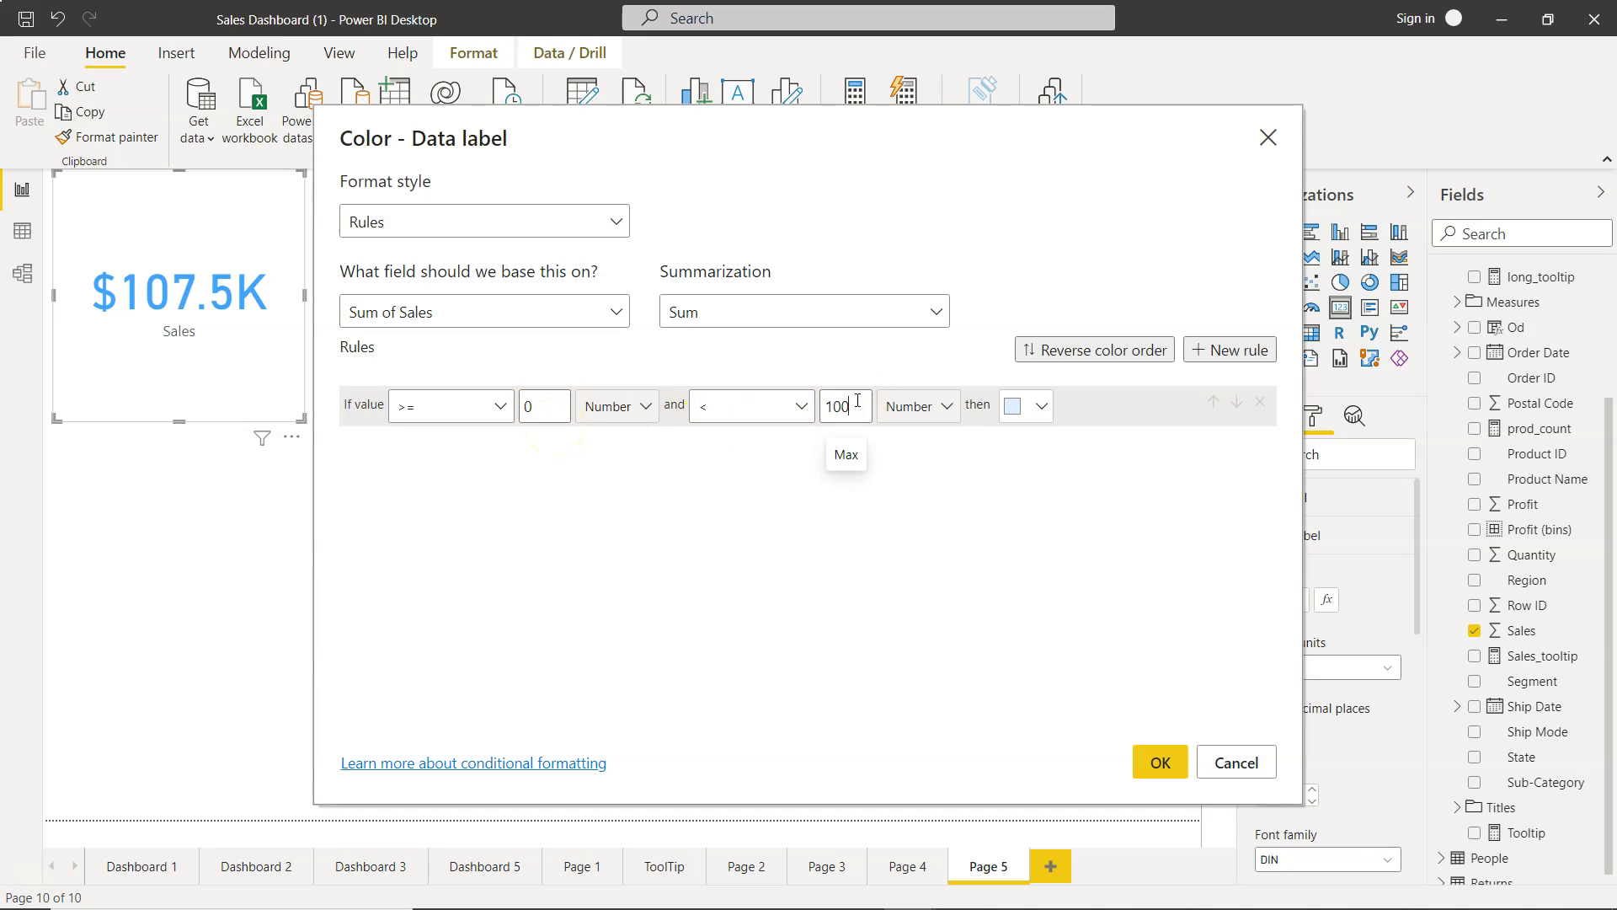
type("100000")
left_click(1022, 407)
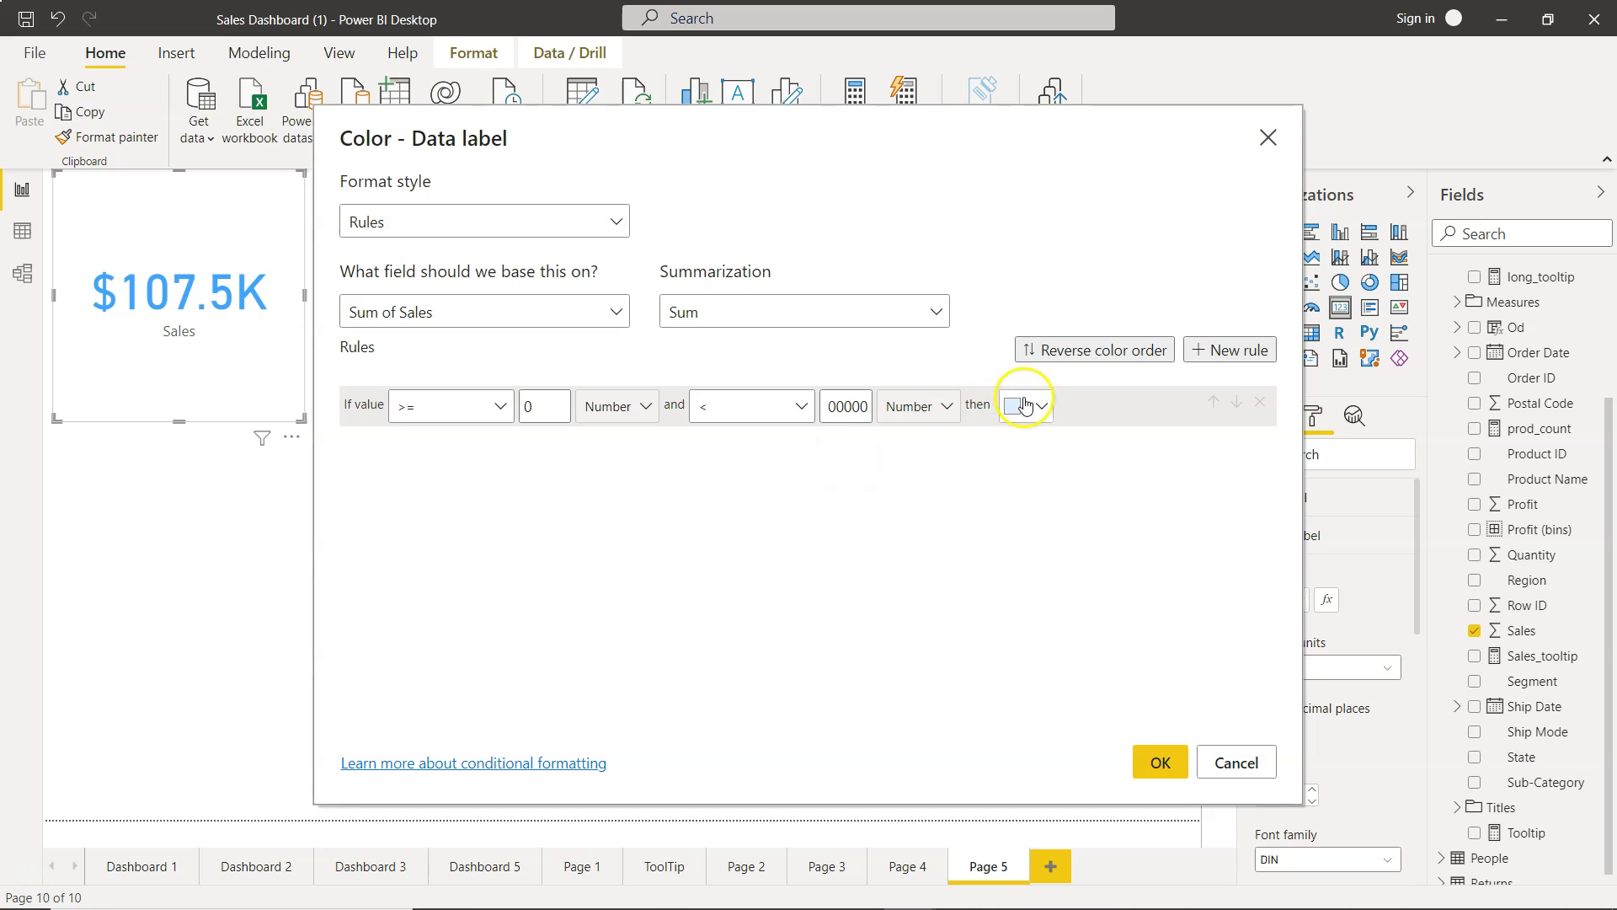
left_click(1154, 447)
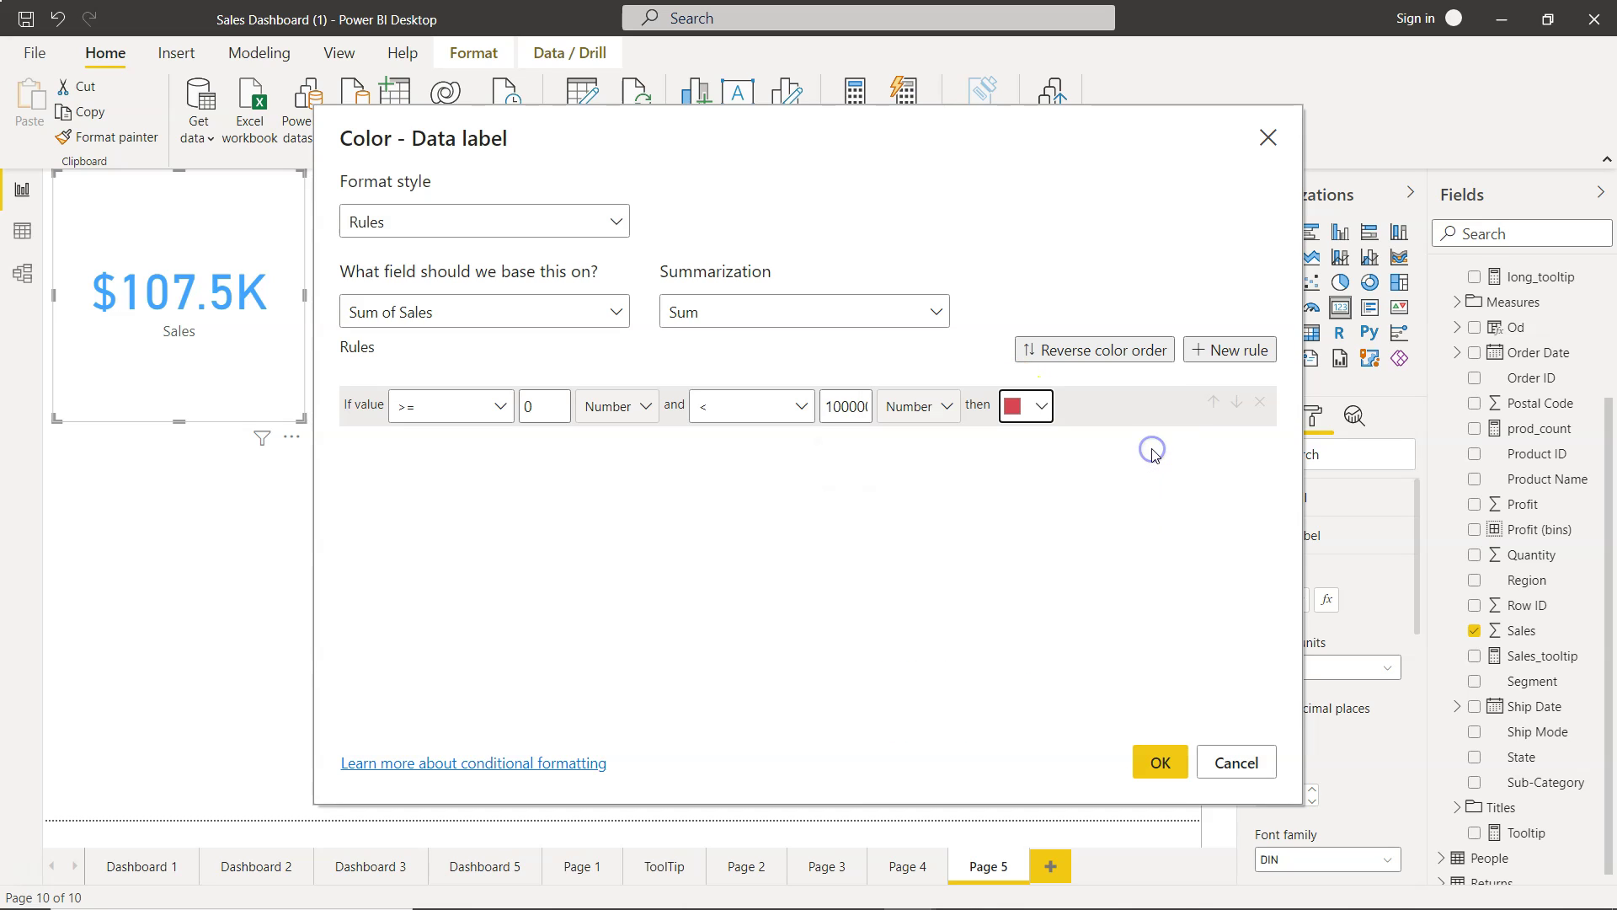
left_click(1215, 371)
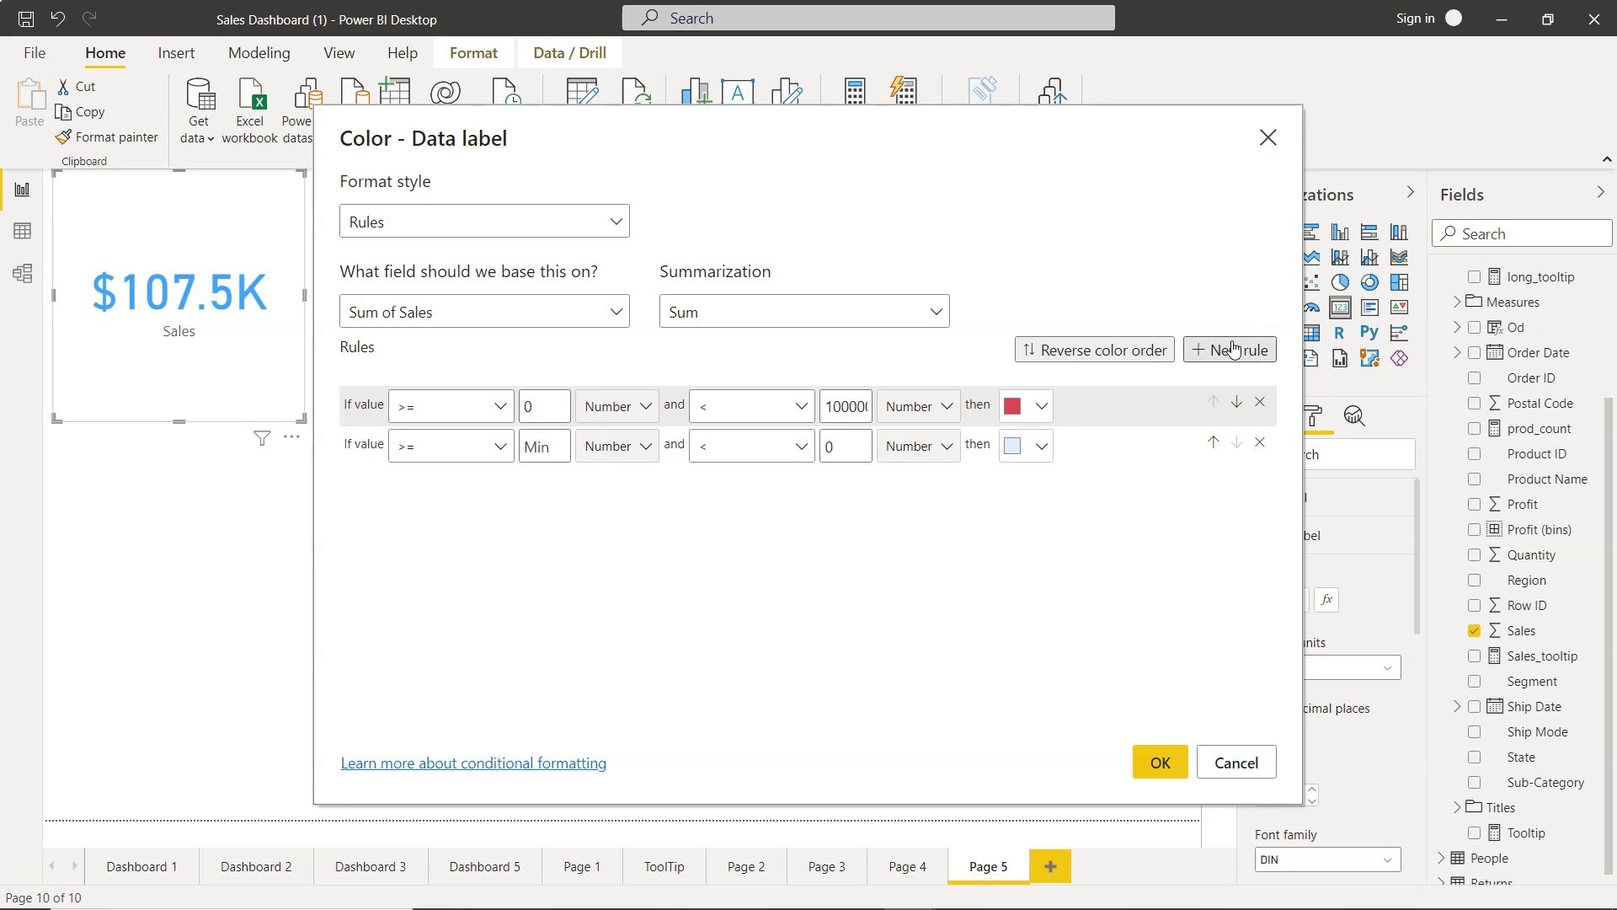
Set the second rule from 100000 to 1000000 in yellow and add a third rule.
left_click(543, 449)
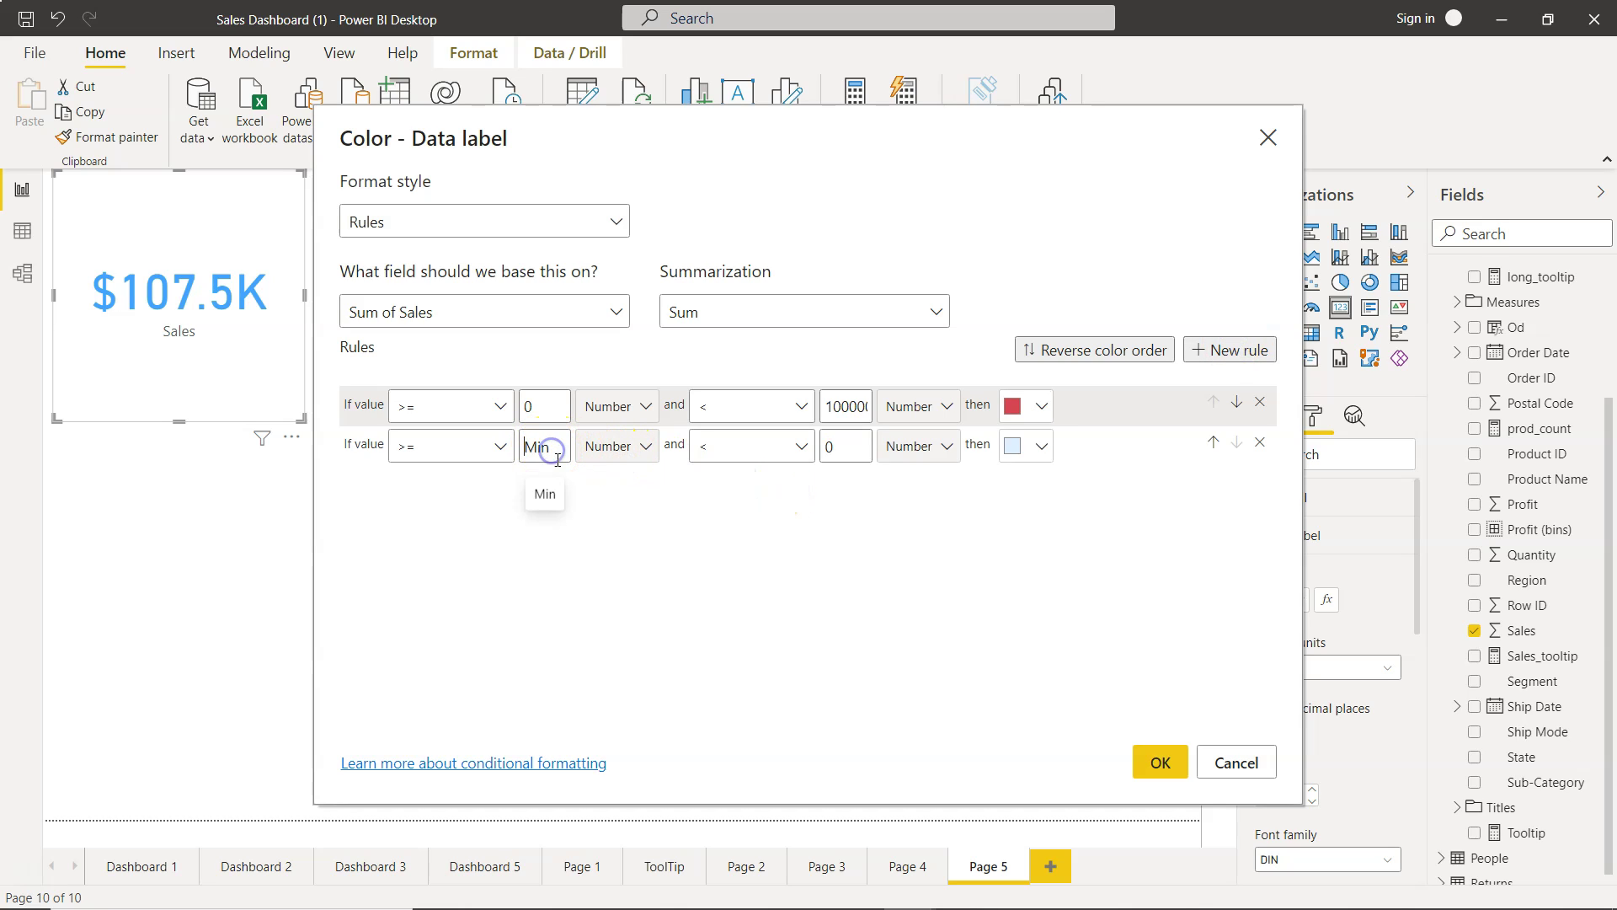
type("10000")
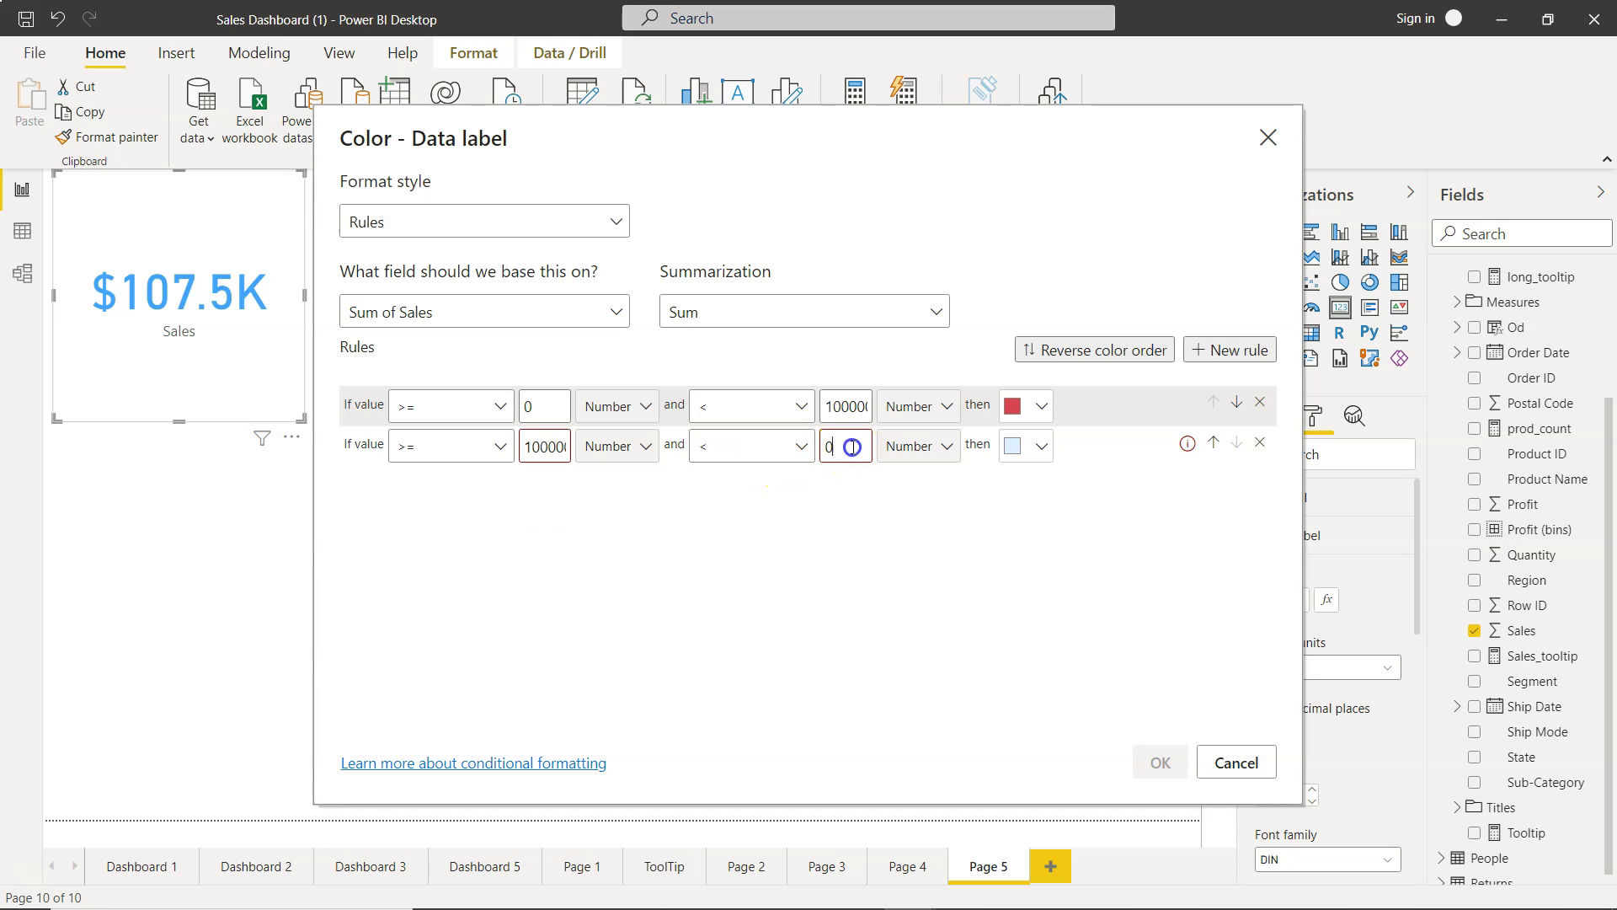
left_click(852, 447)
type("1")
type("00000")
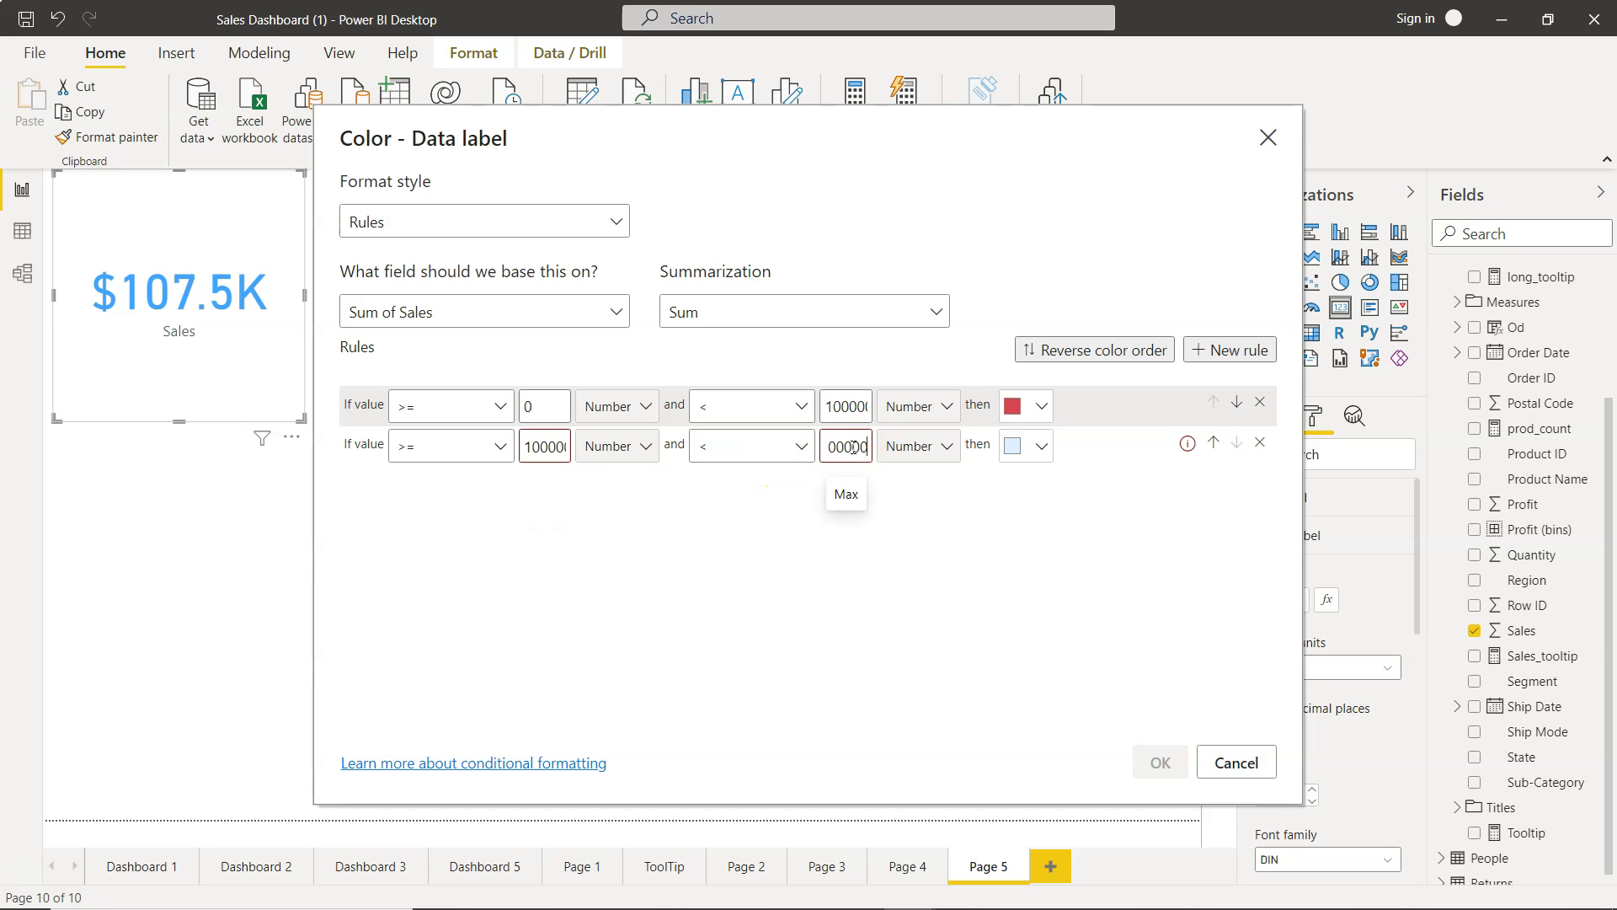
type("0")
left_click(1026, 446)
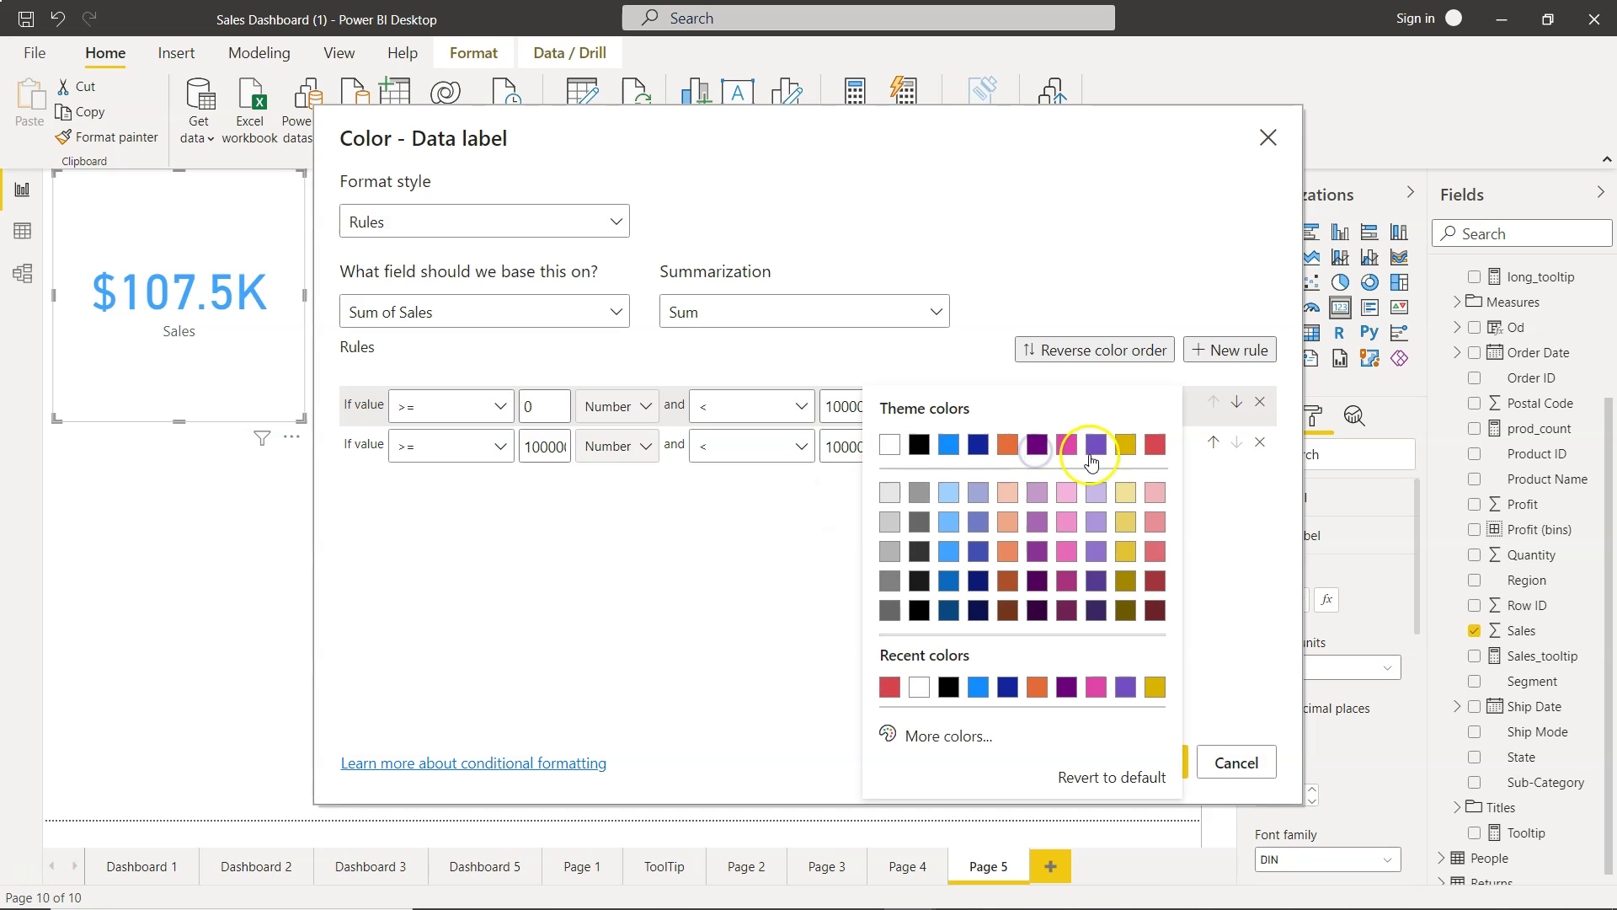
left_click(1125, 446)
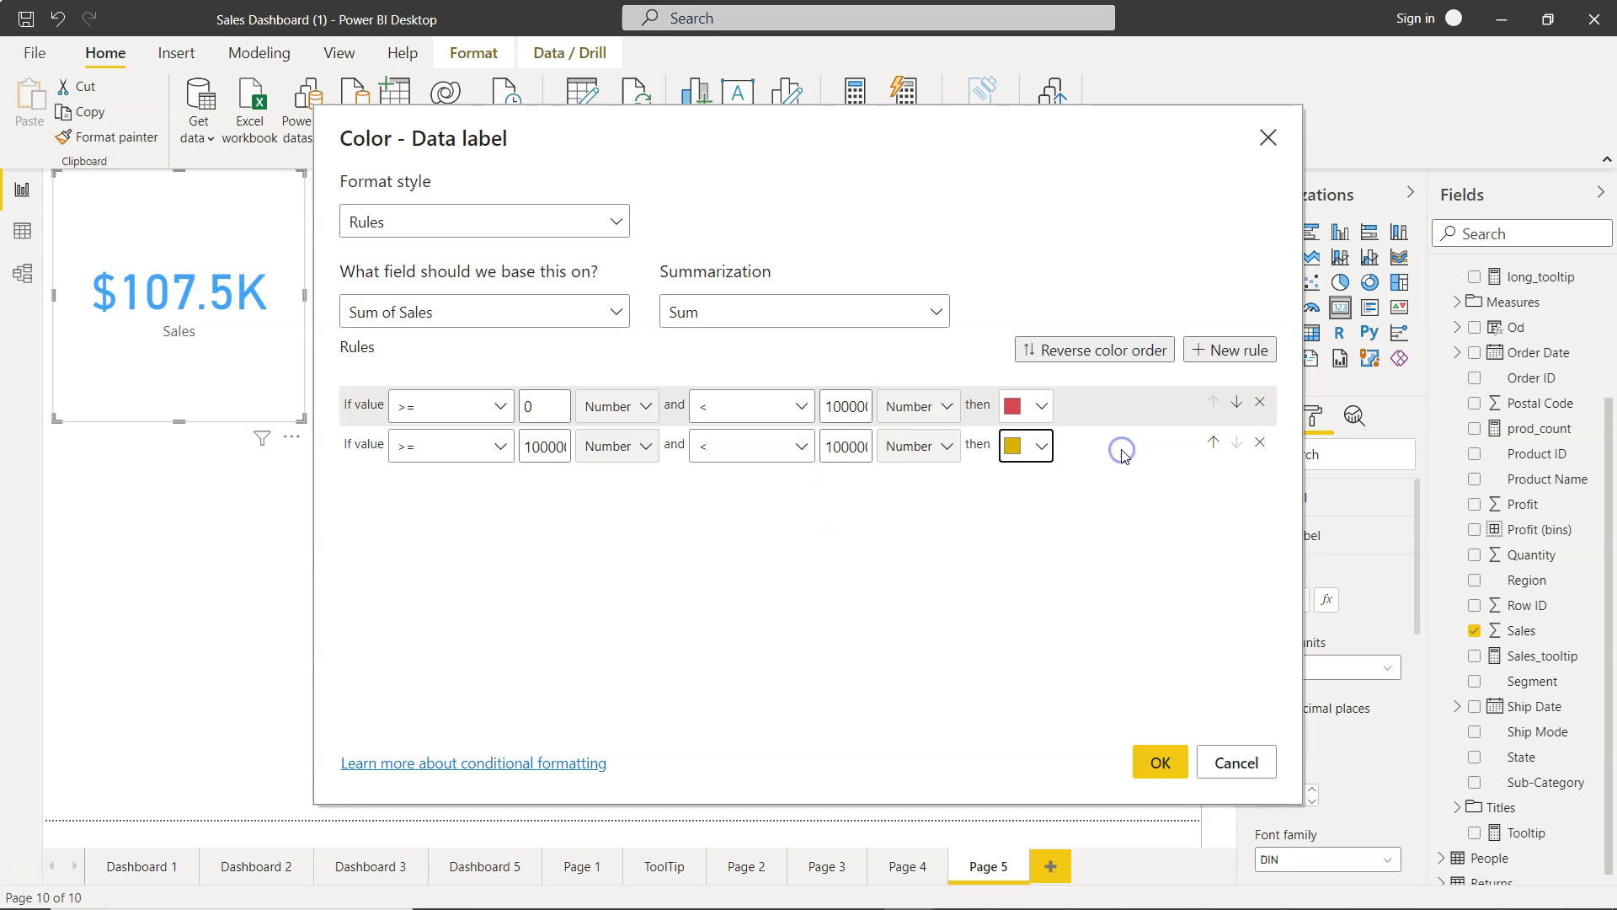
left_click(1220, 361)
Set the third rule from 1000000 upward in blue and apply all three rules.
left_click(559, 487)
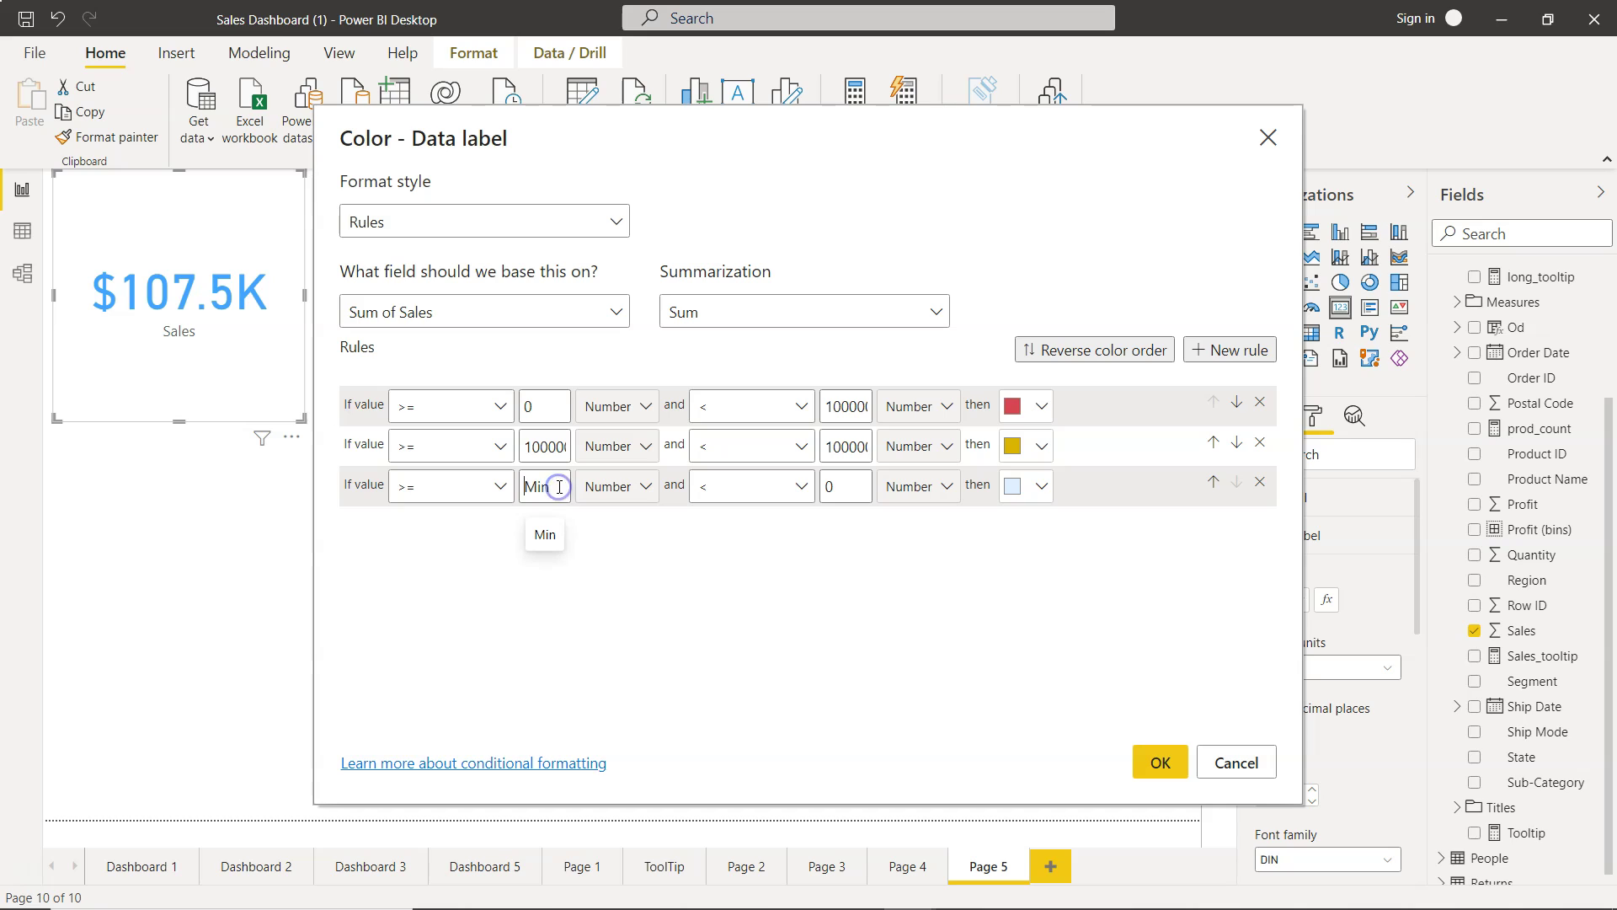
type("1000")
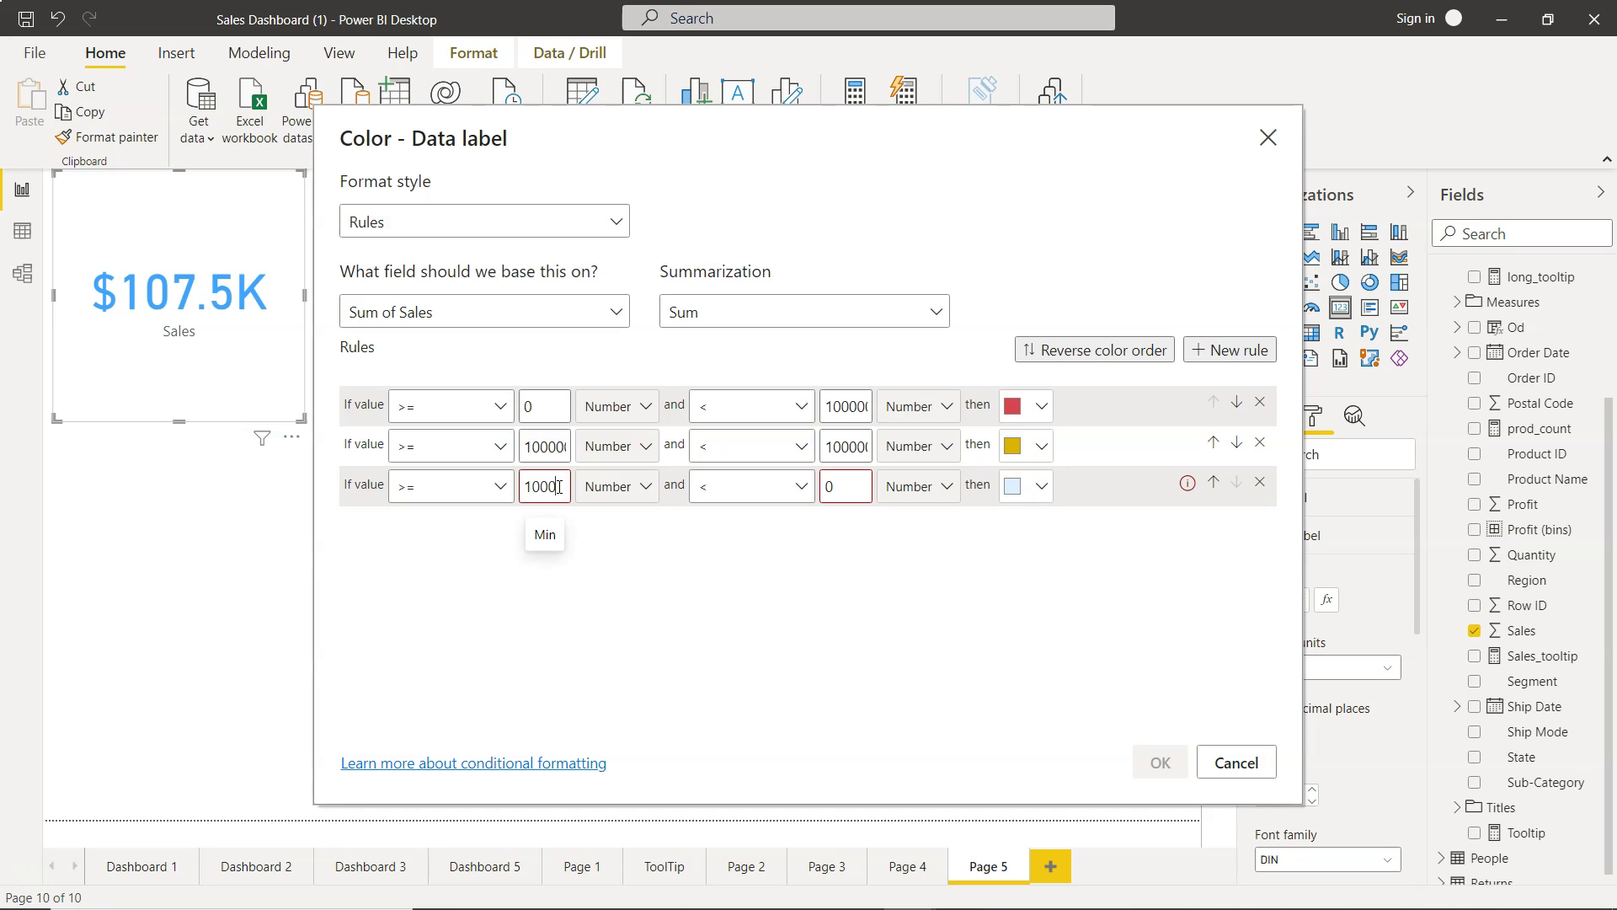
type("000")
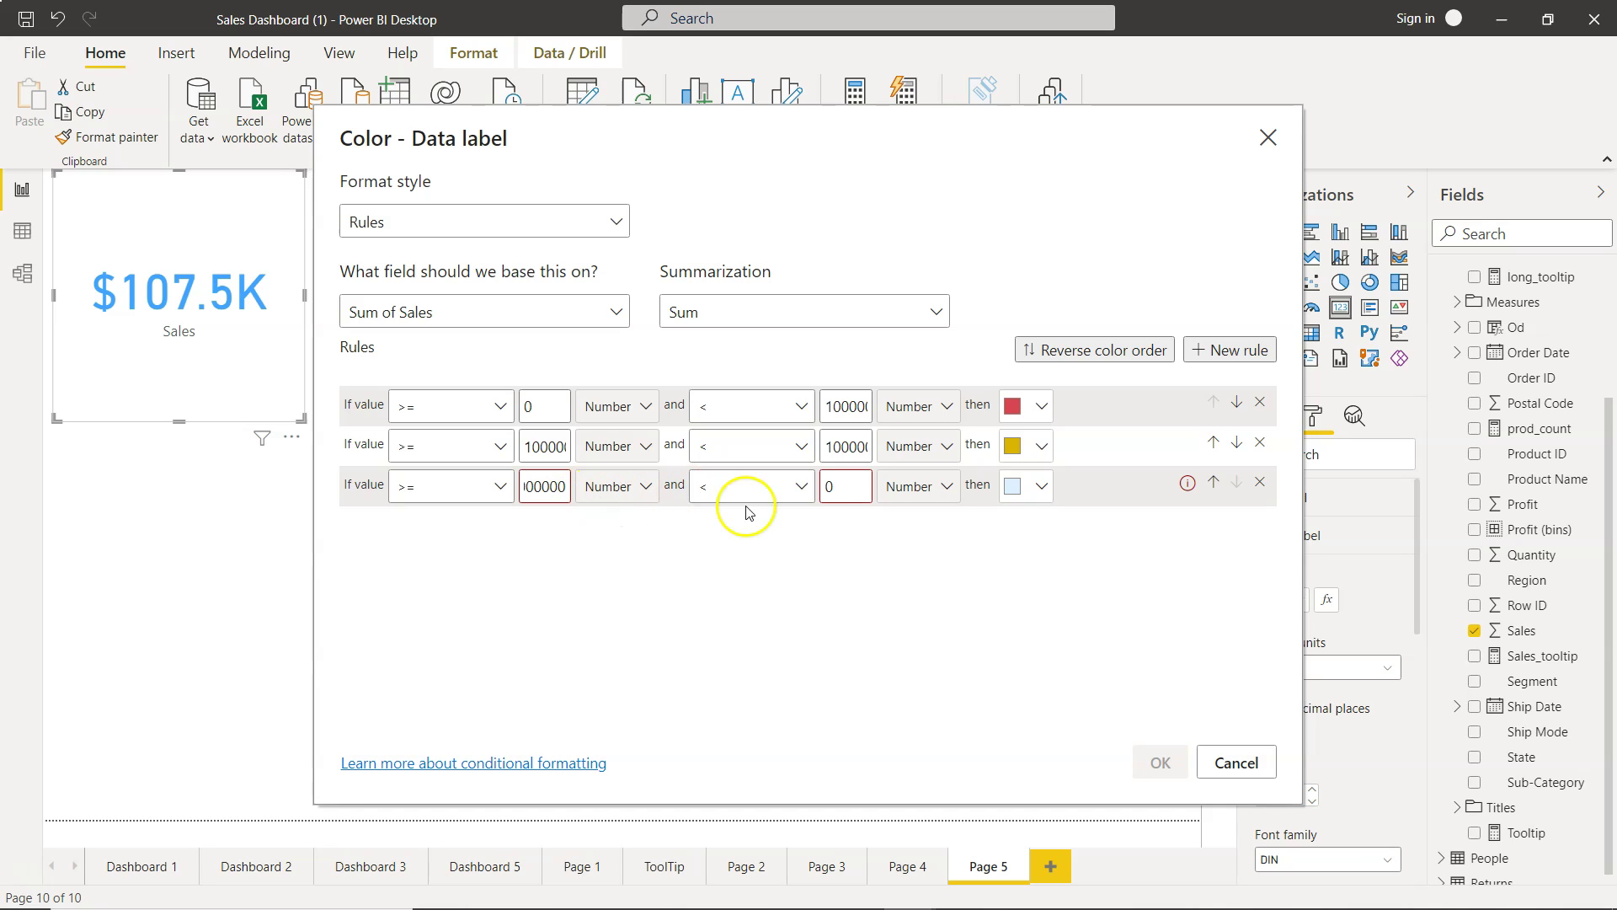
left_click(832, 486)
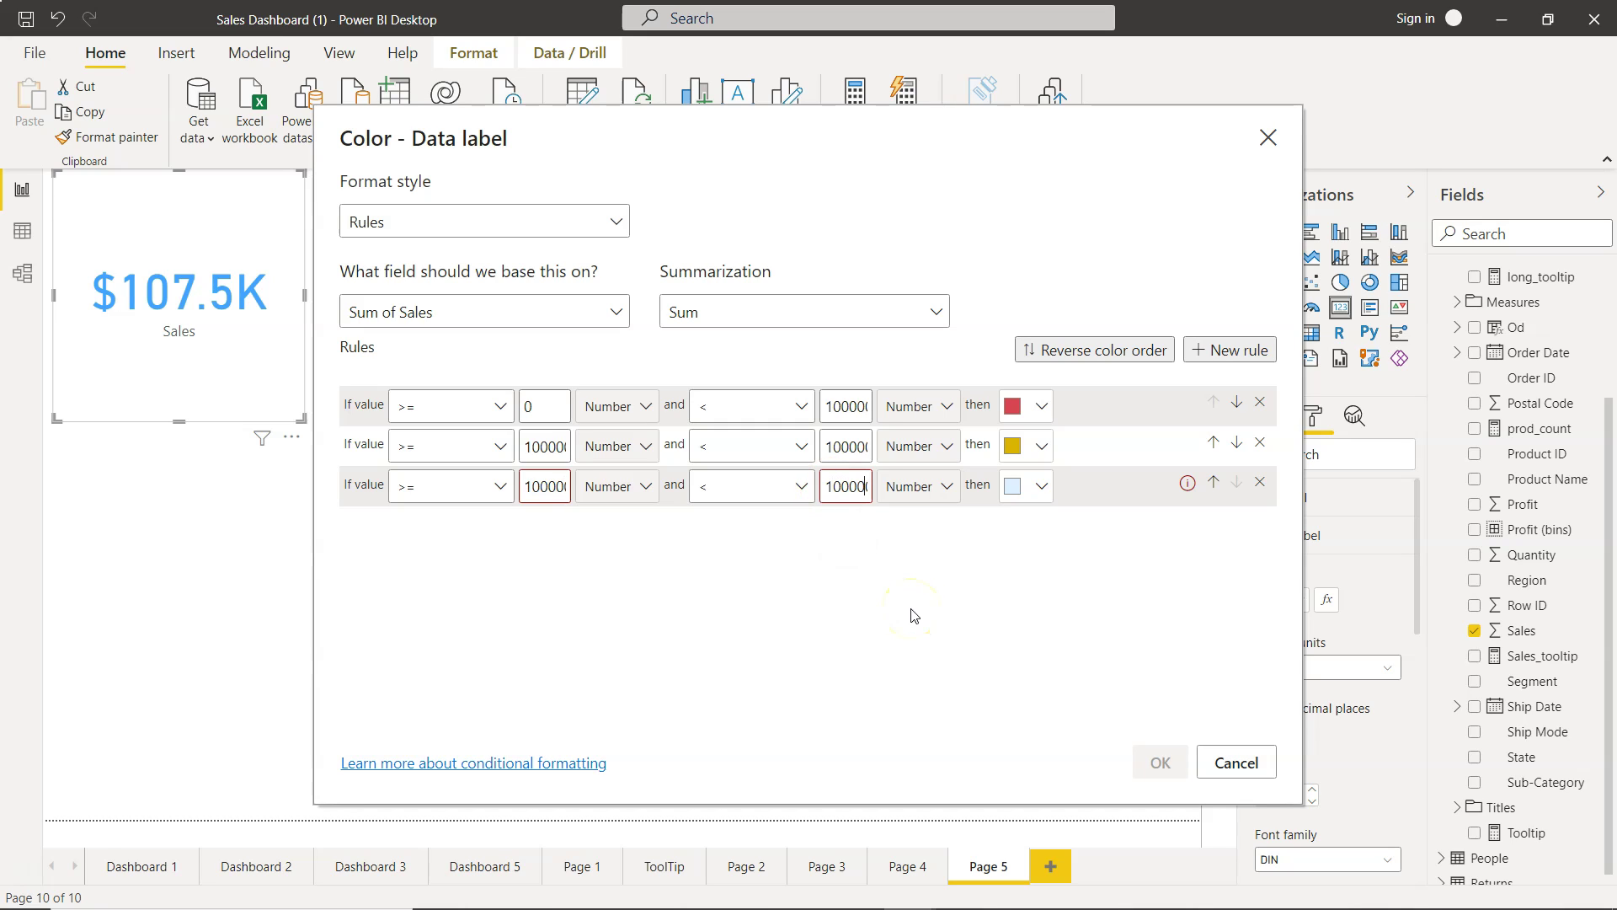
type("0")
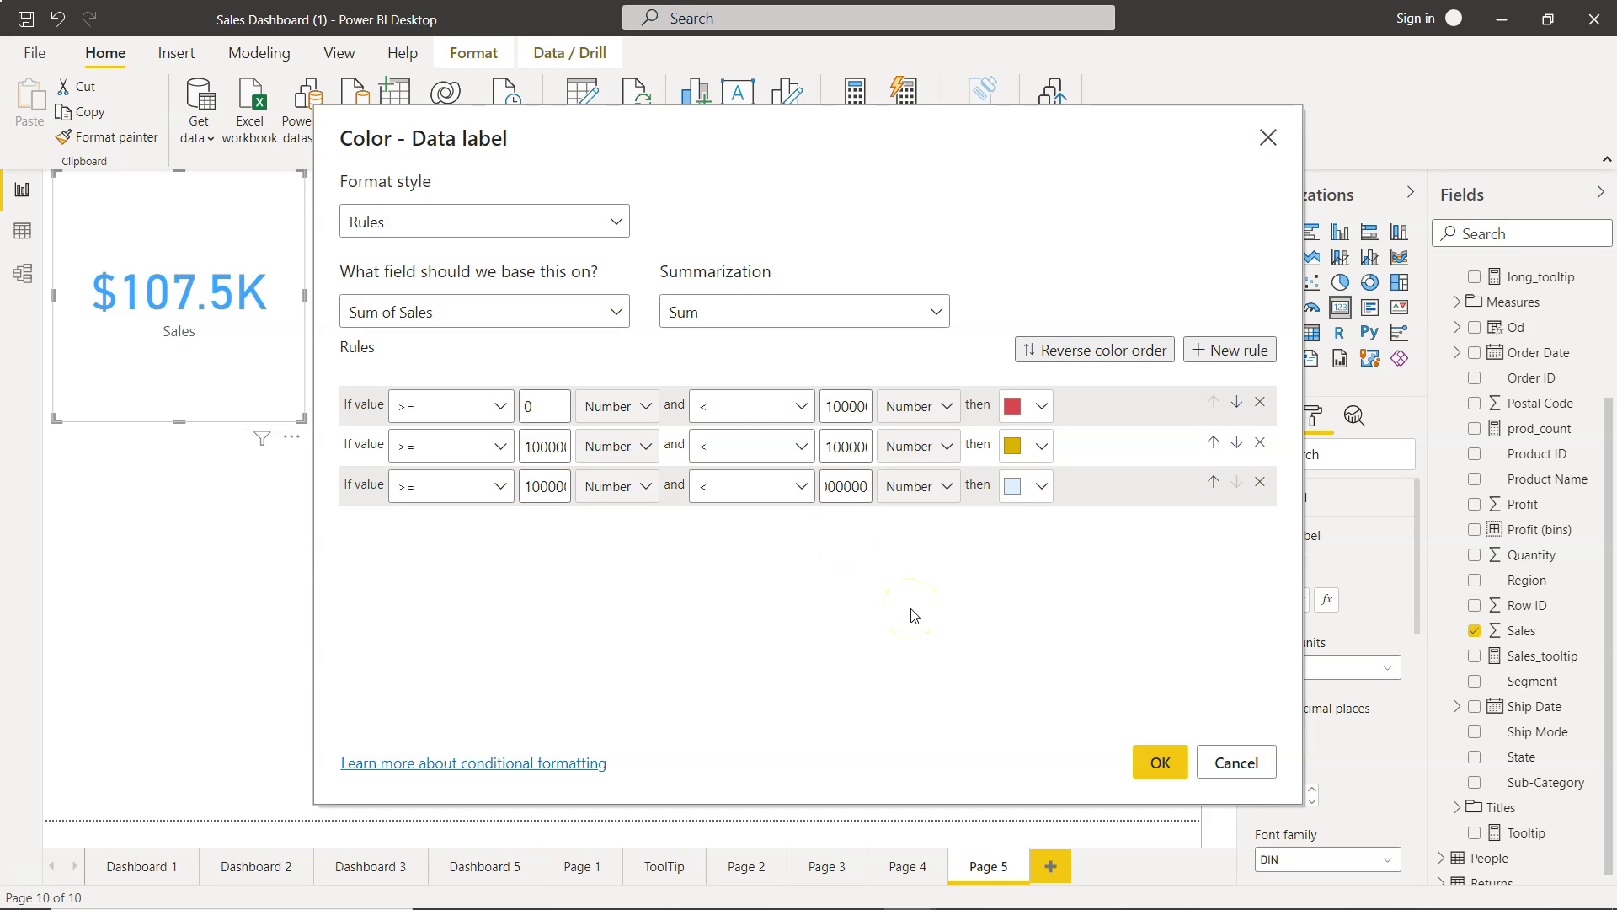
left_click(1034, 486)
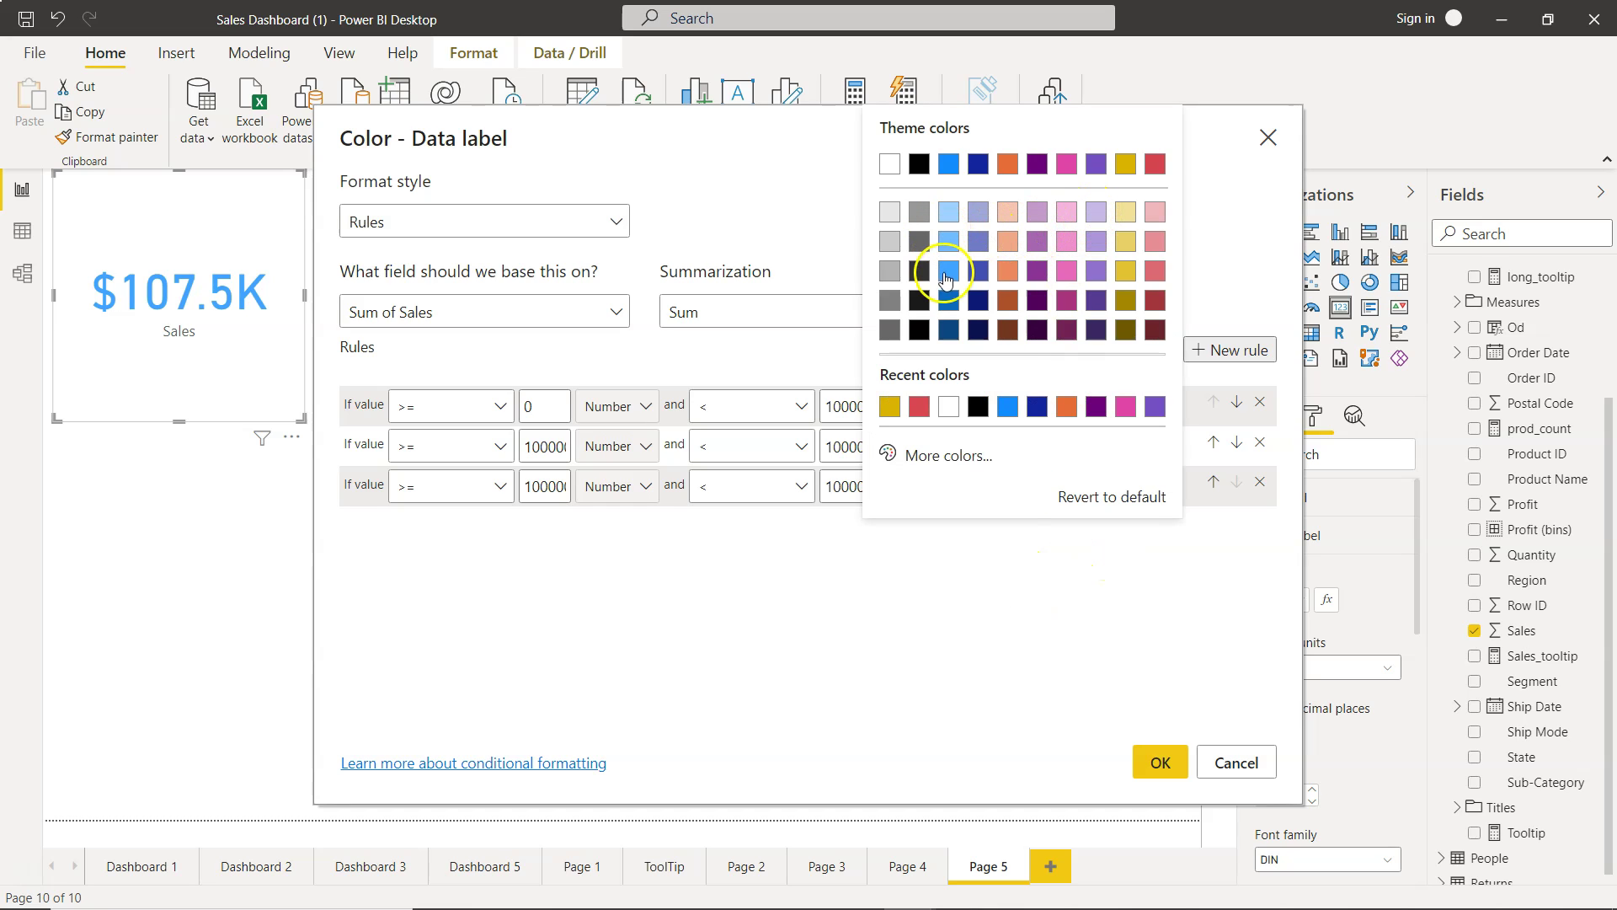
left_click(949, 274)
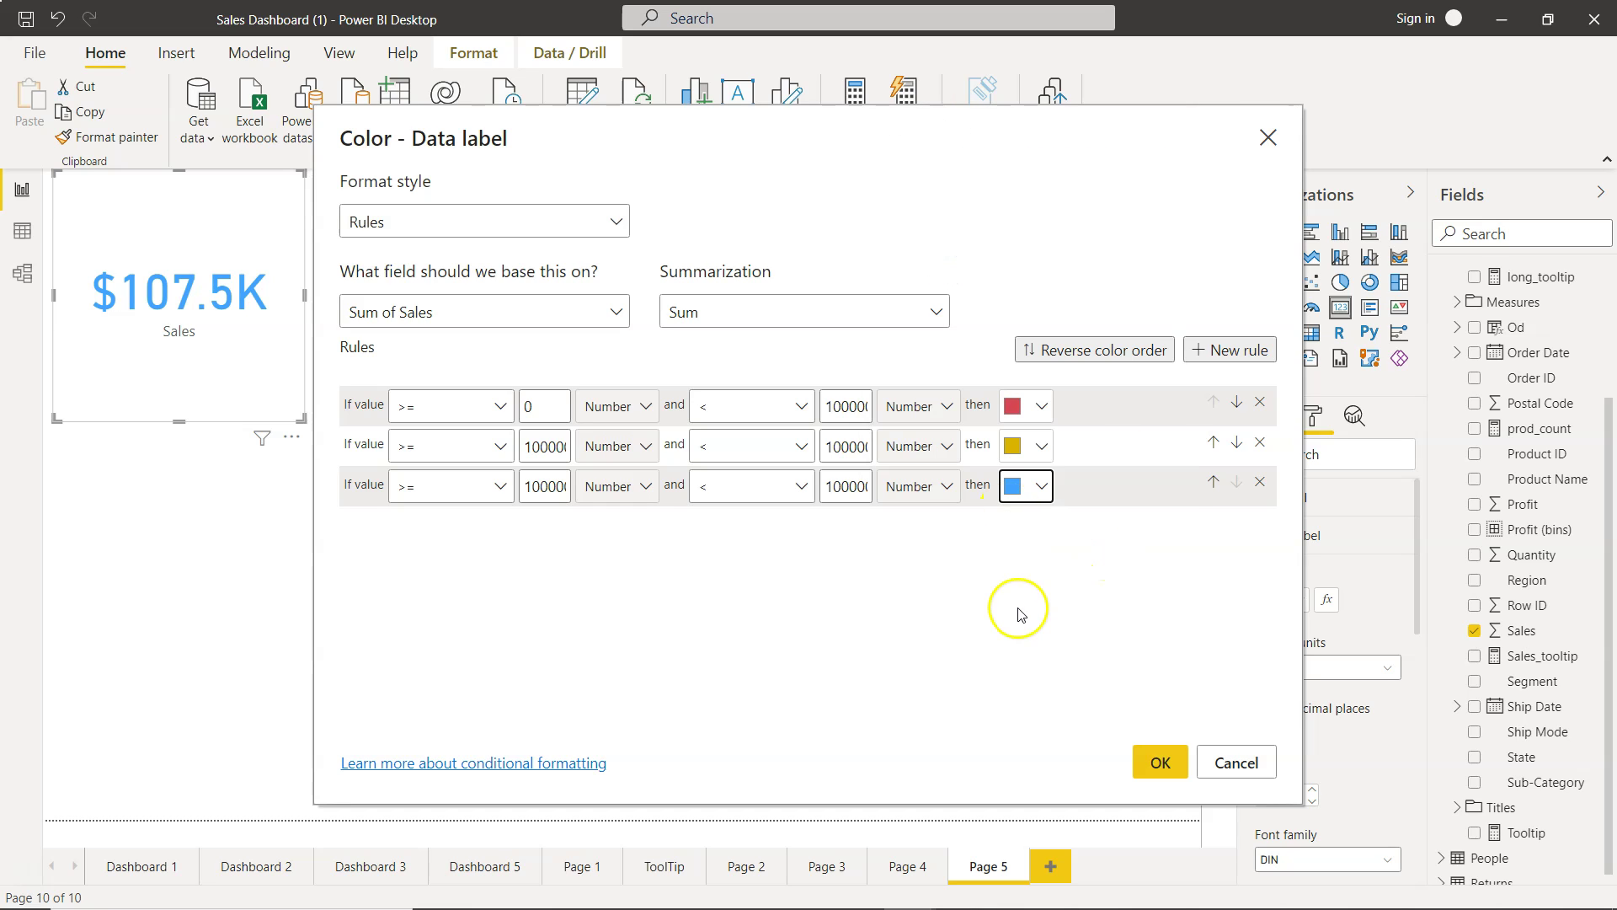
left_click(1161, 764)
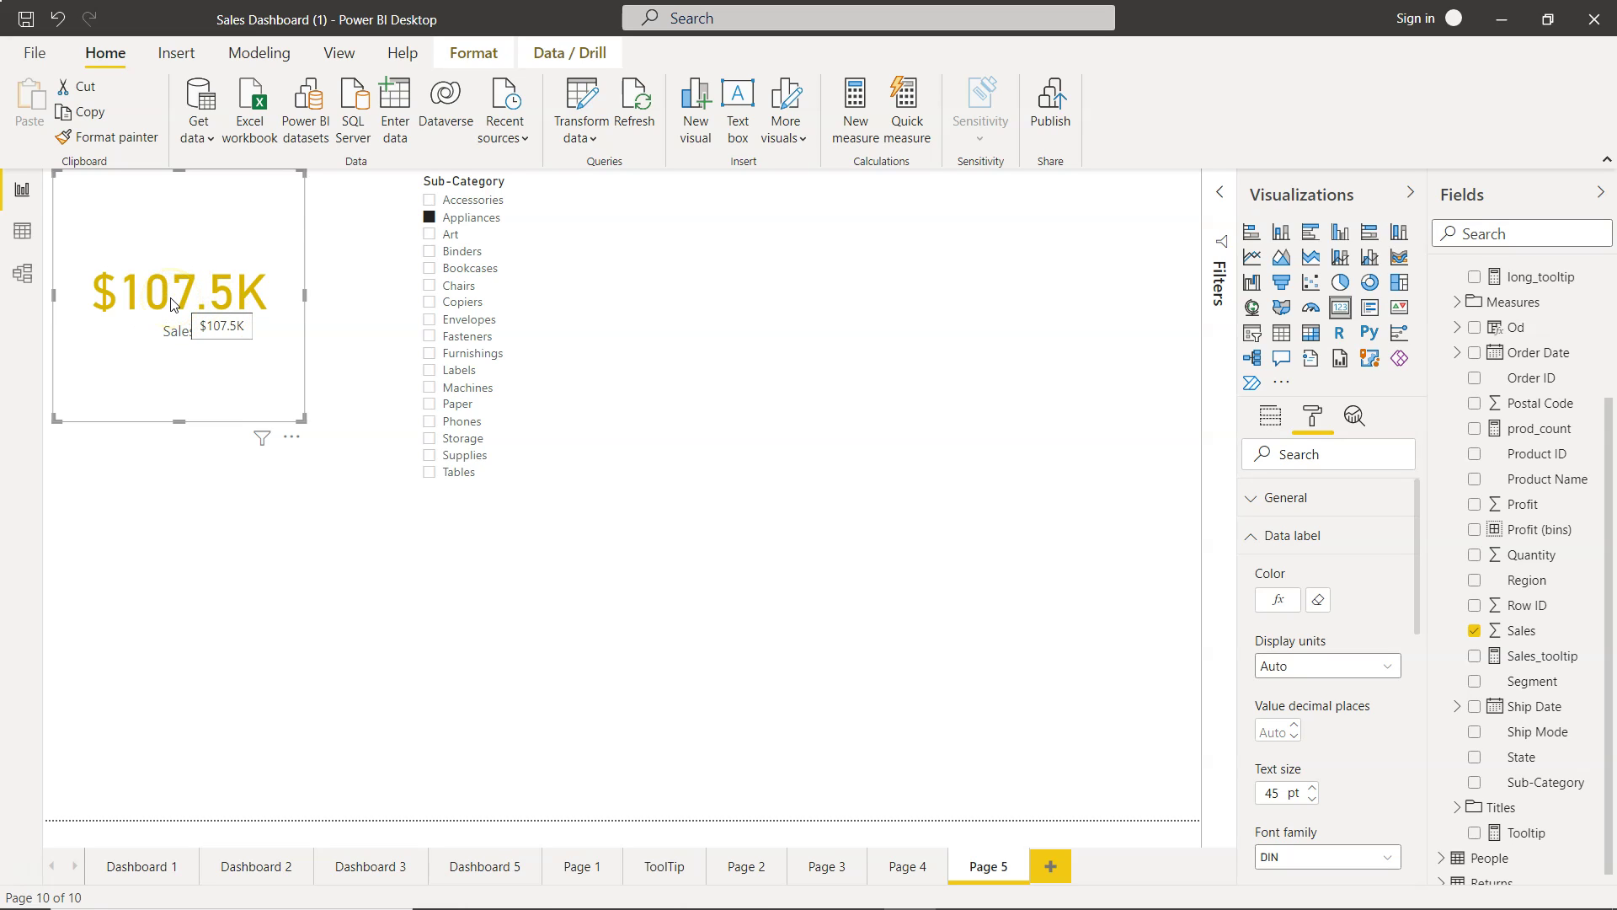
Filter through Bookcases, Chairs, Copiers, Art, Storage, Phones and Supplies, ending with $46.7K in red.
left_click(208, 314)
left_click(446, 269)
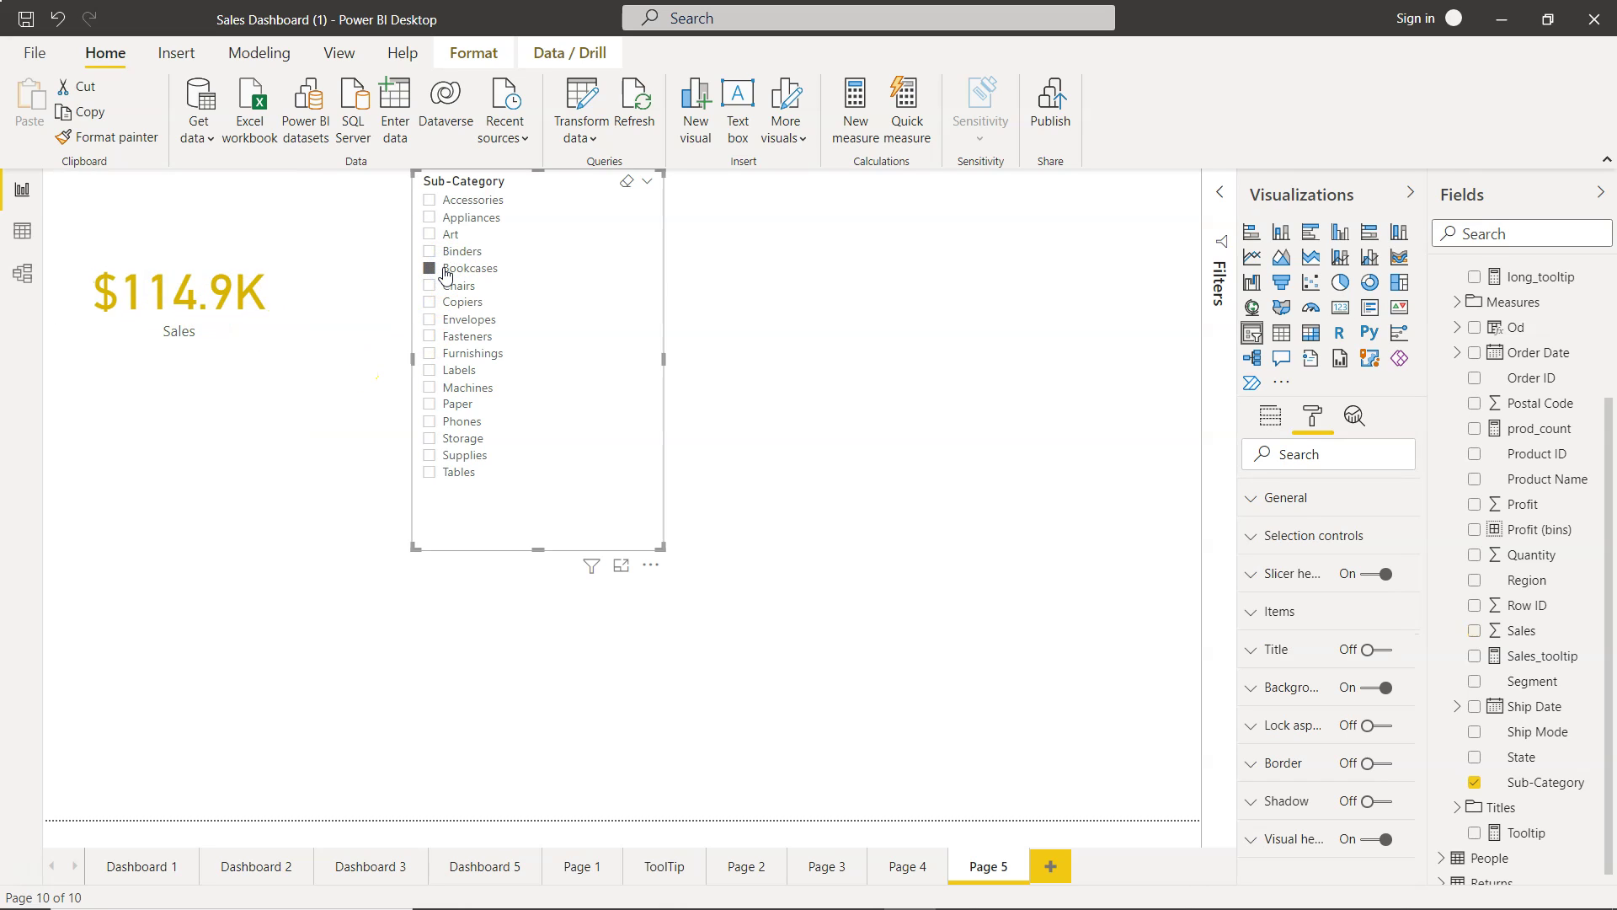
left_click(448, 285)
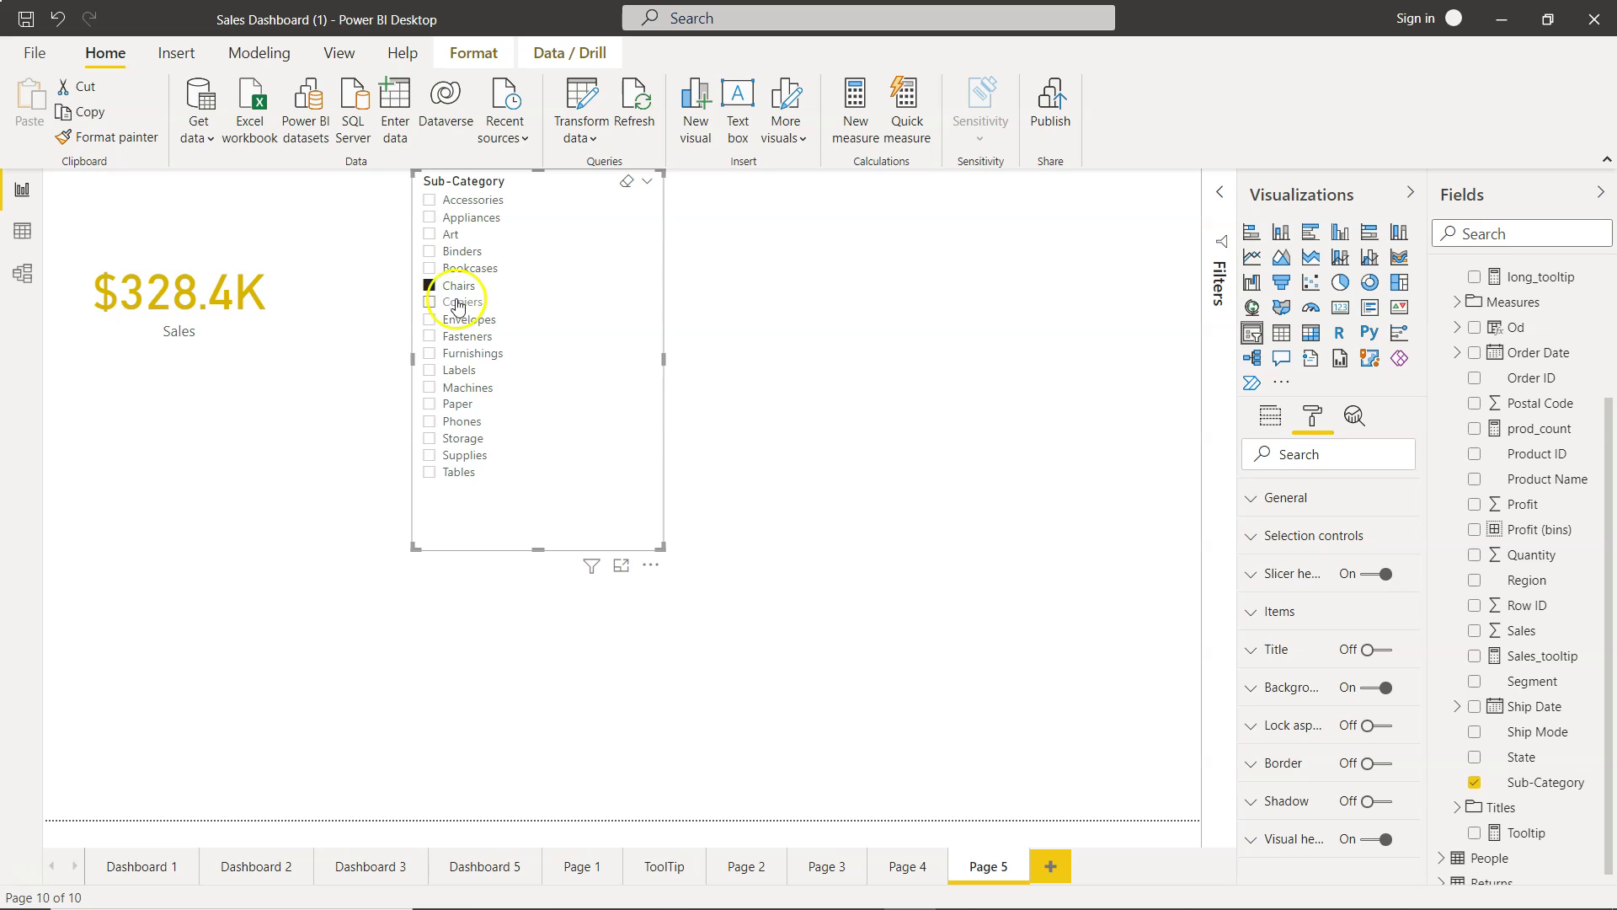
left_click(462, 310)
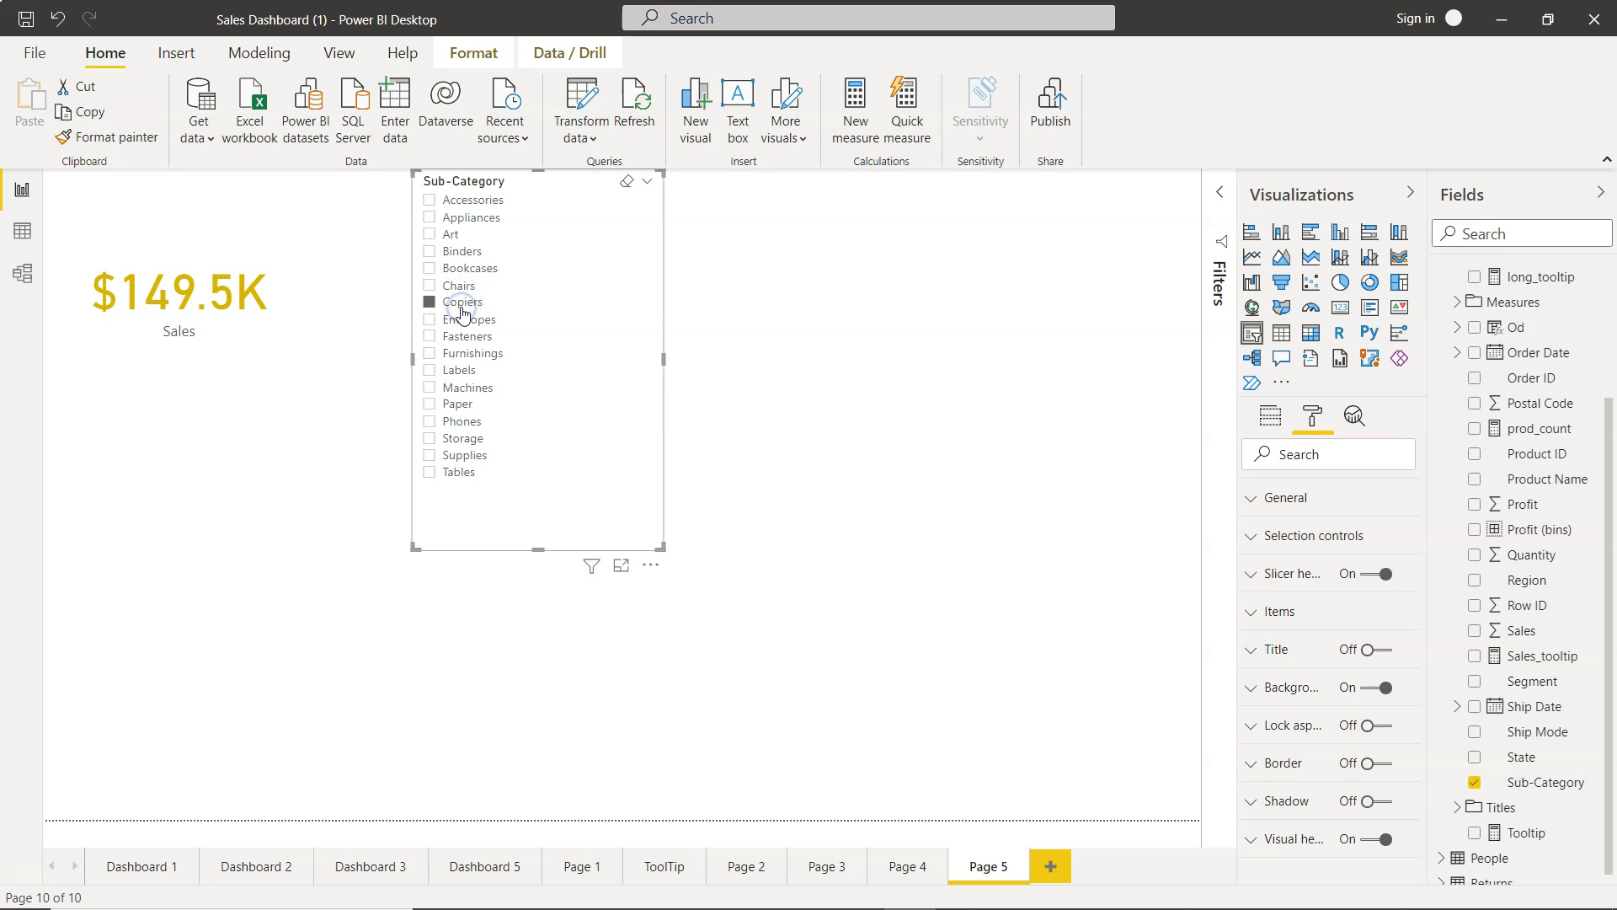
left_click(456, 235)
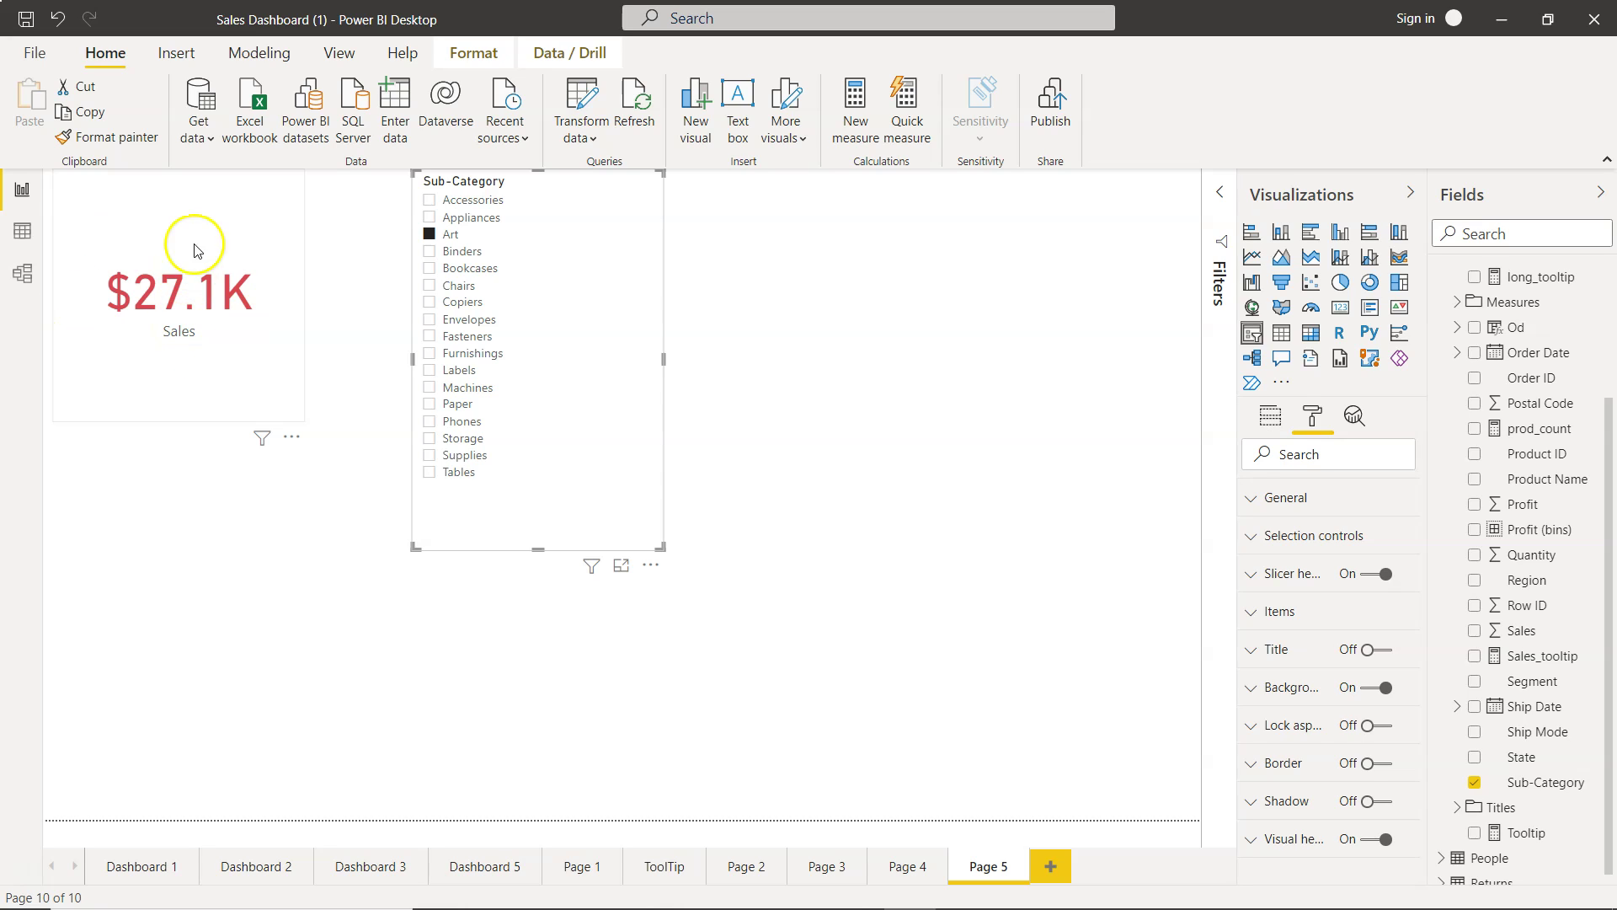
left_click(466, 439)
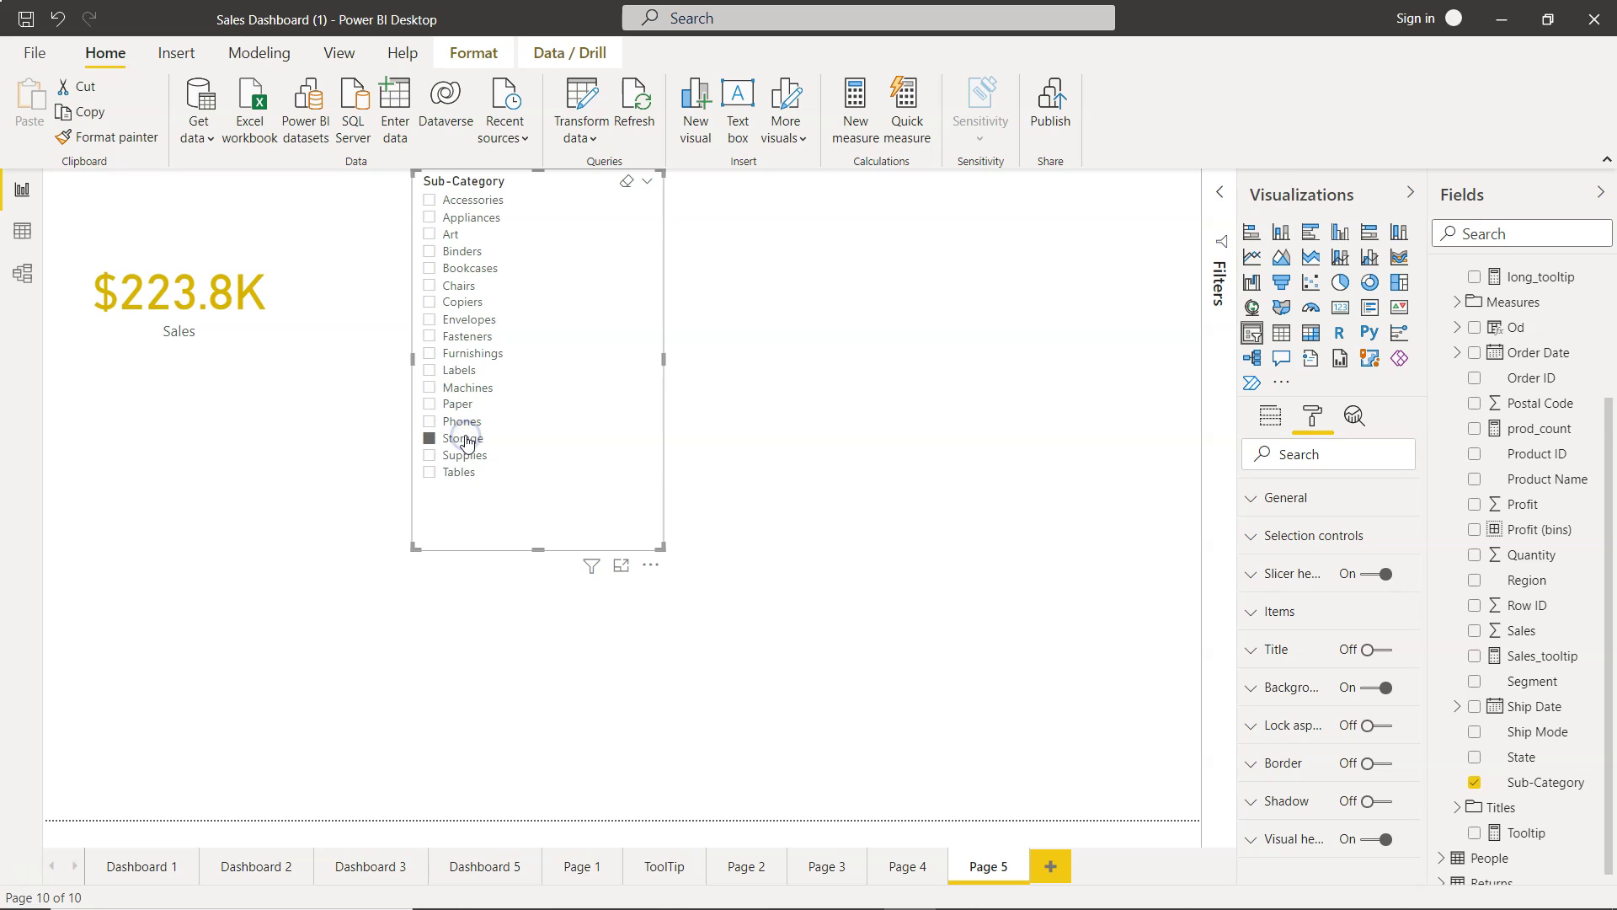
left_click(465, 421)
left_click(469, 454)
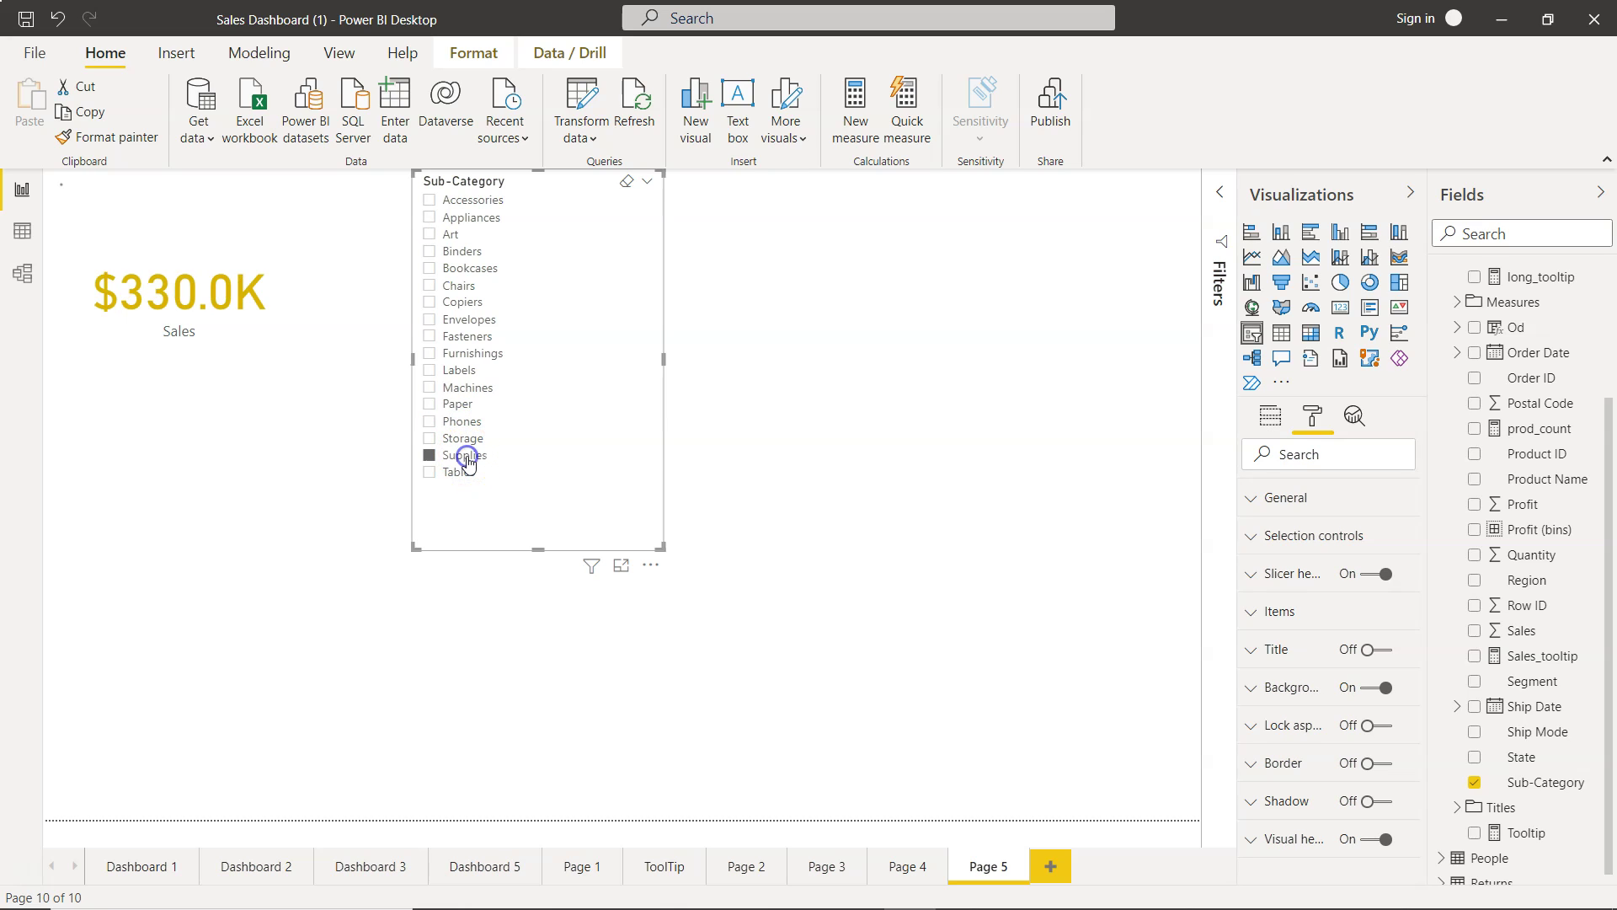
left_click(334, 350)
left_click(253, 325)
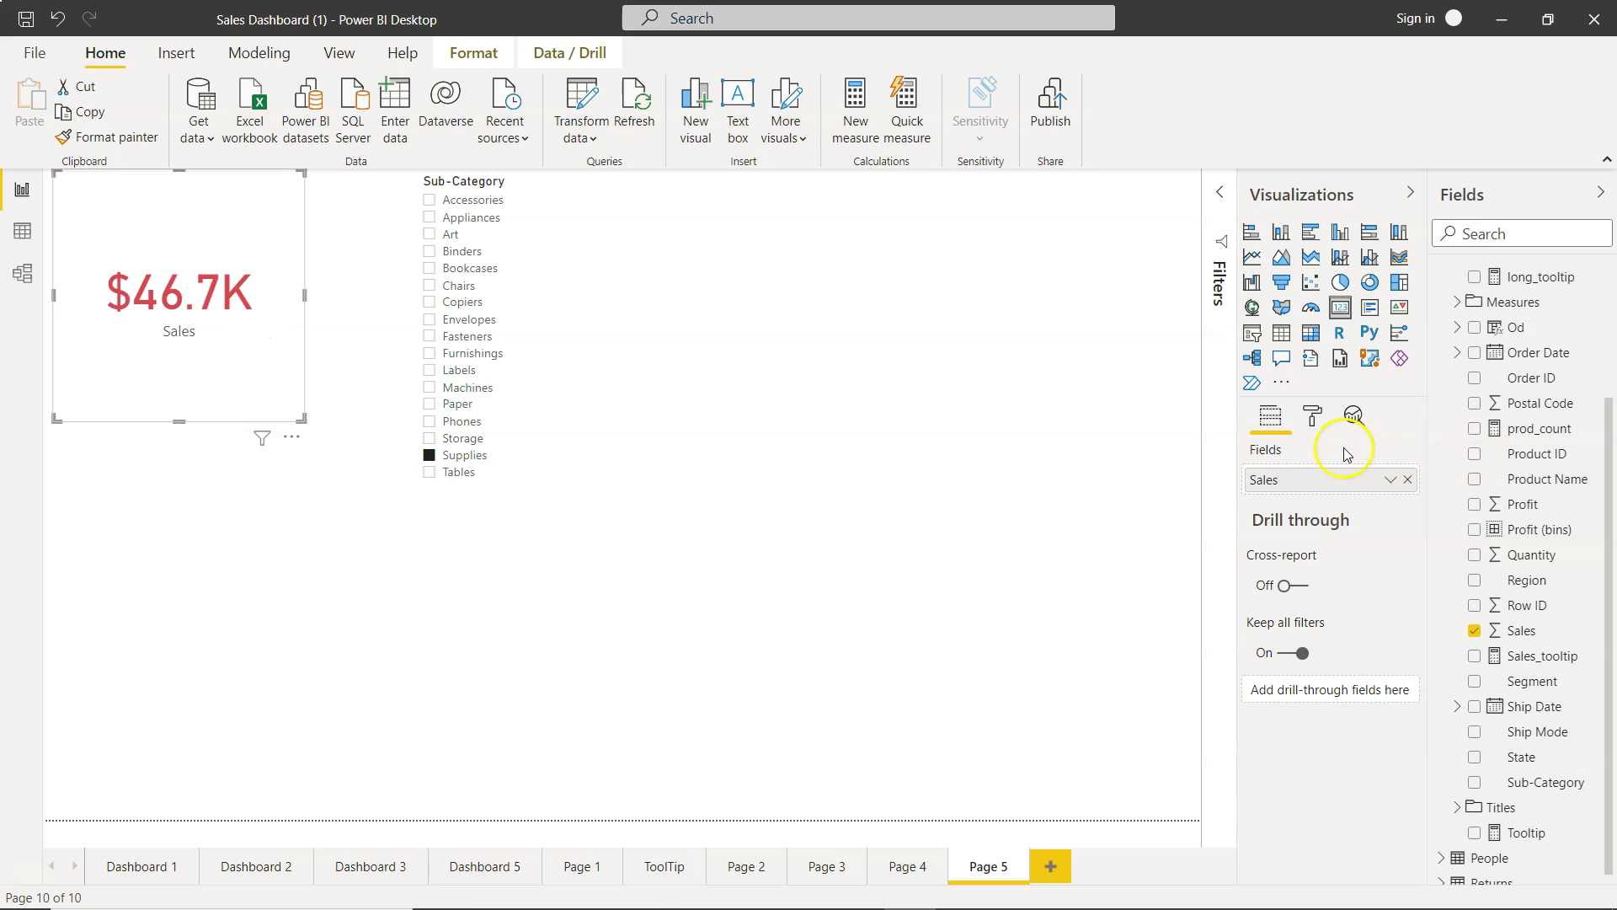
Reopen the Sales card's Data label colour rules showing the three Sum of Sales ranges.
left_click(1306, 430)
left_click(1314, 536)
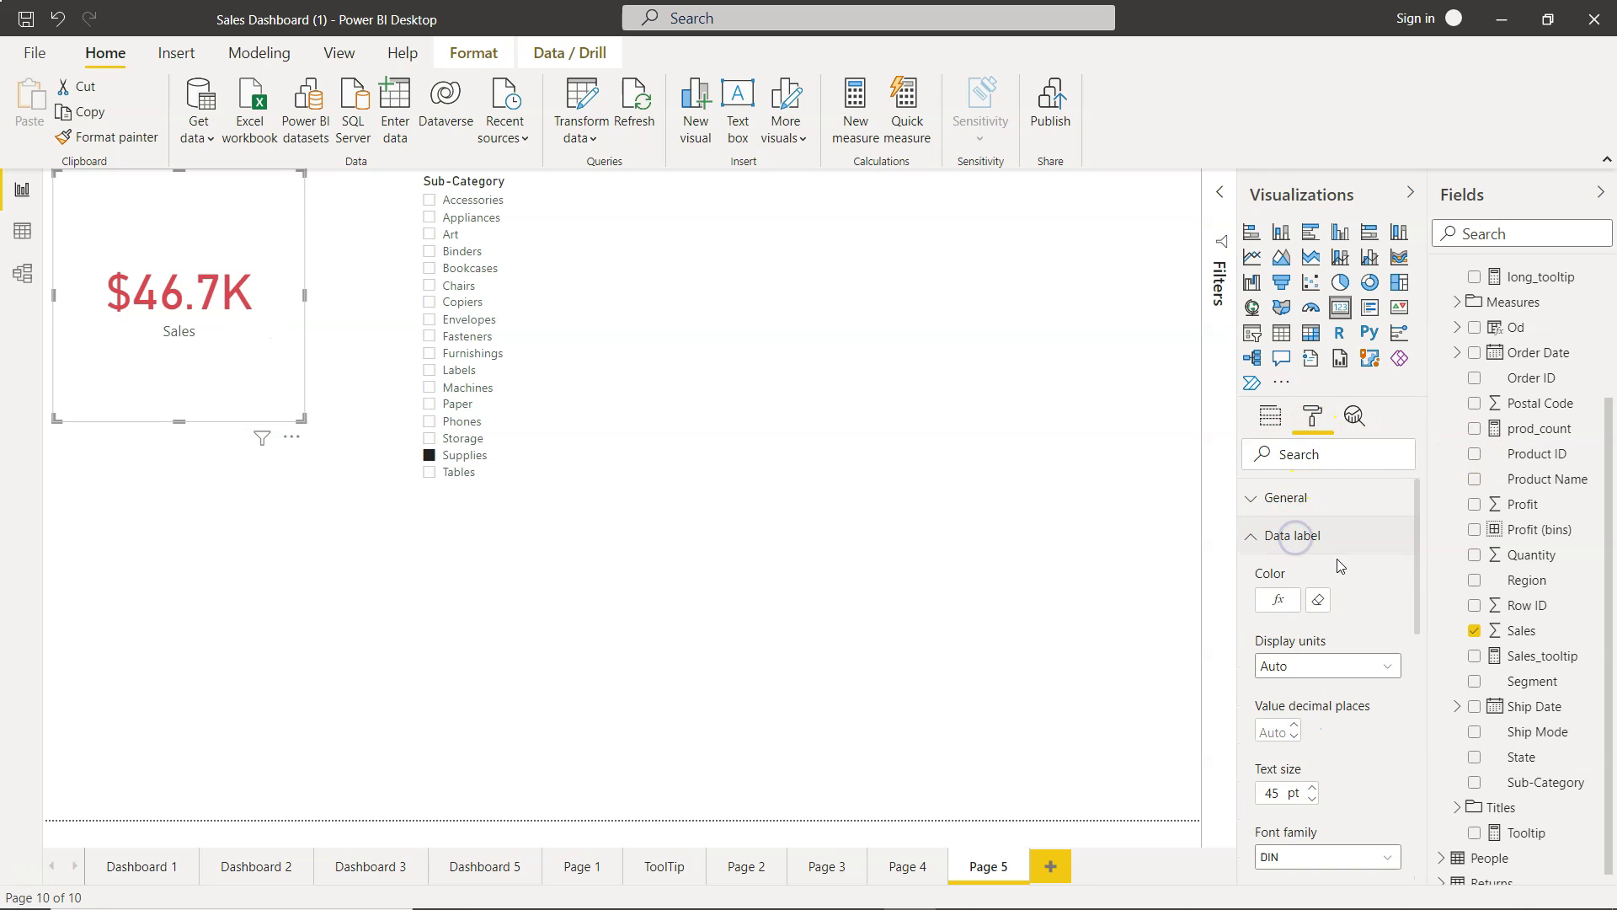
left_click(1295, 608)
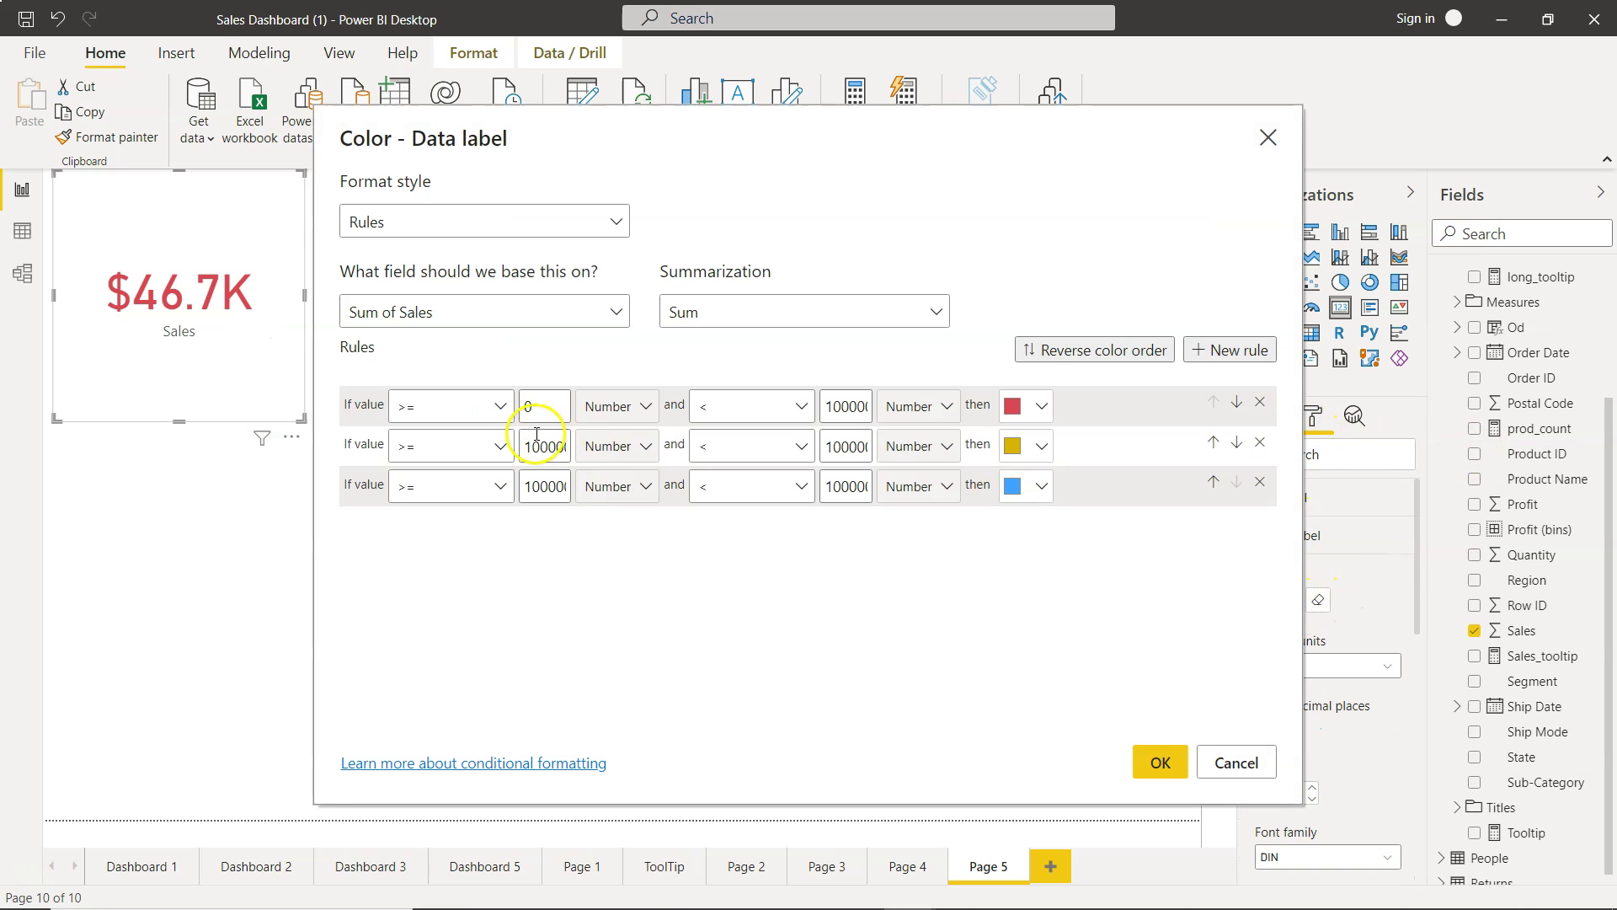